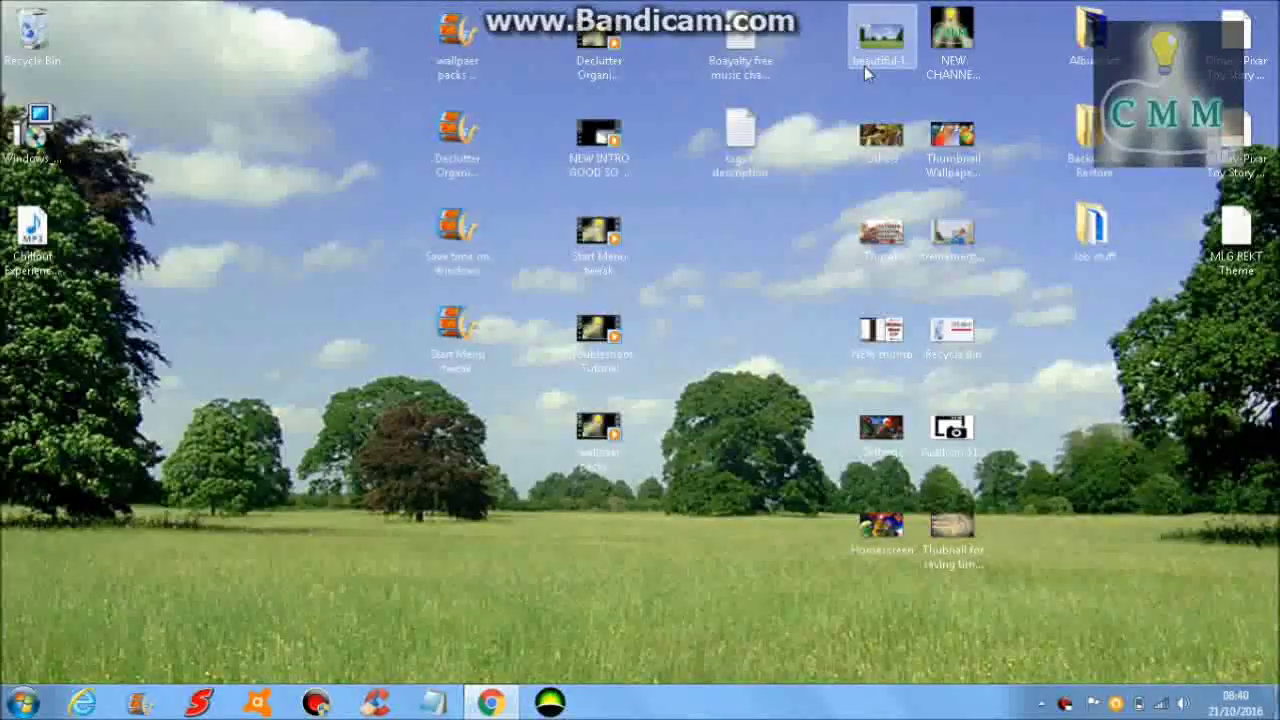
Open the landscape picture, reload the eclipse results, open Eclipse Downloads and zoom in with Ctrl+Plus
{"action": "double_click", "coordinate": [868, 72]}
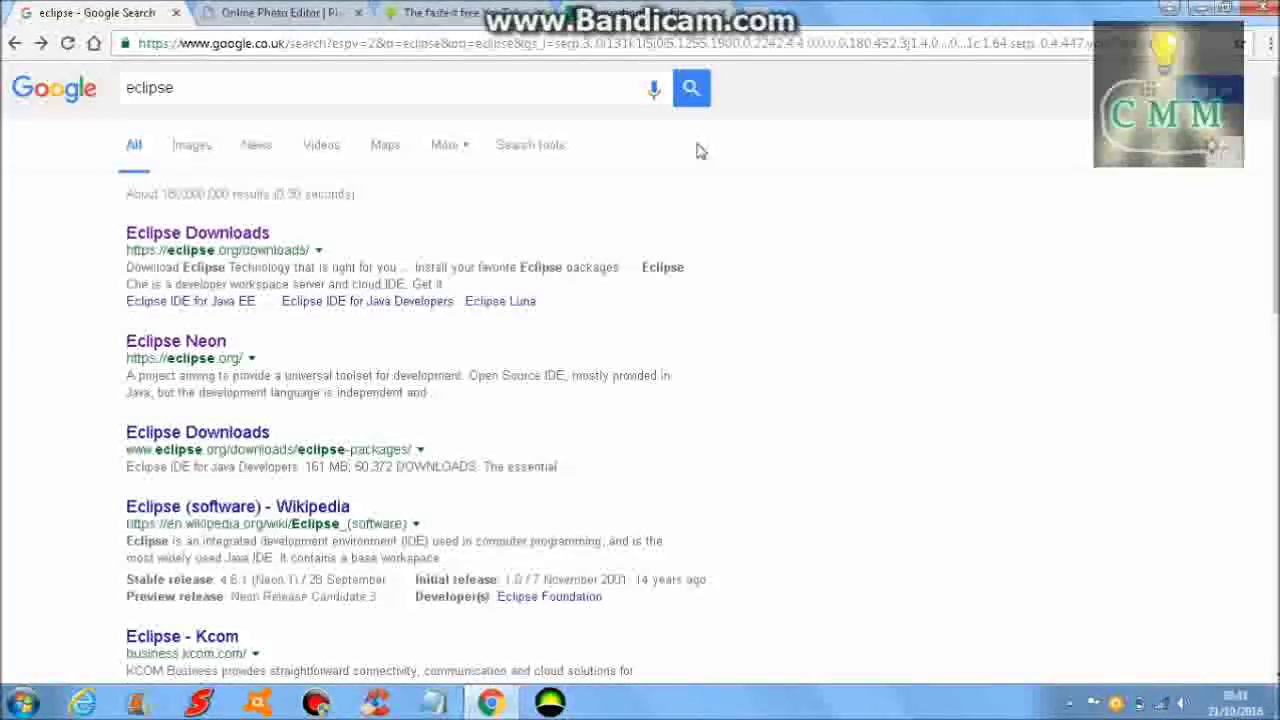
{"action": "left_click", "coordinate": [67, 43]}
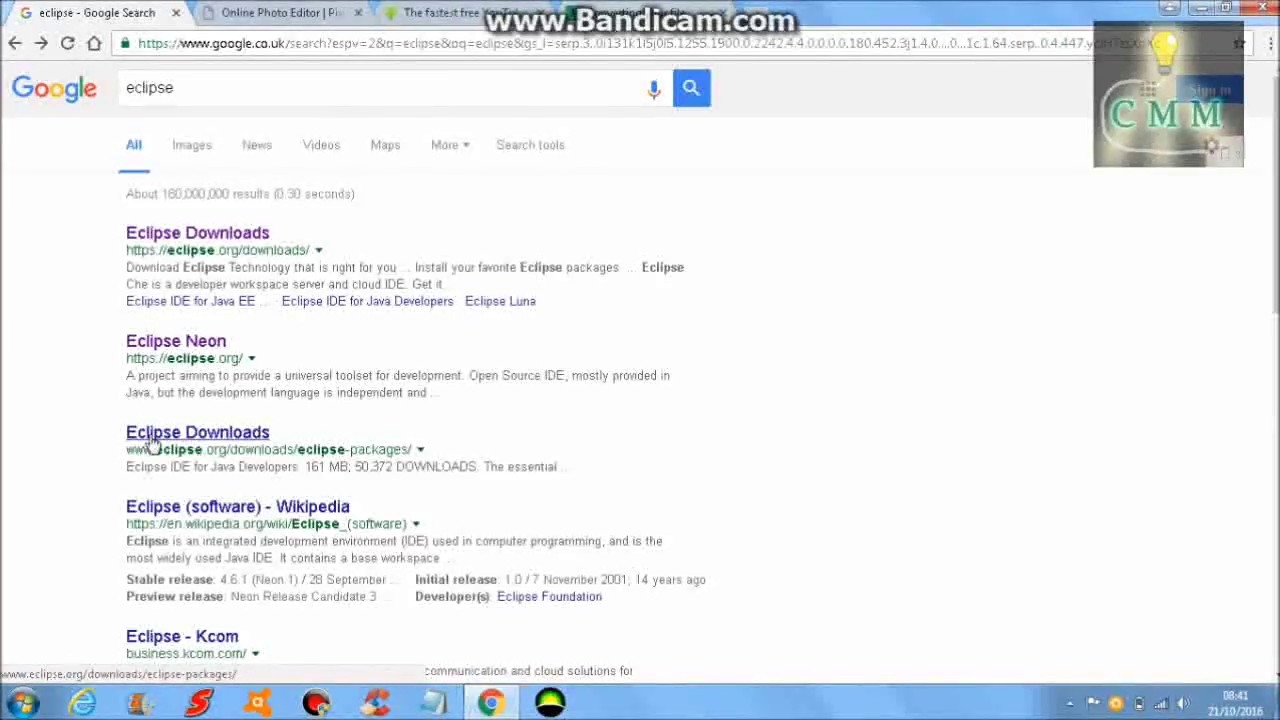
{"action": "left_click", "coordinate": [149, 438]}
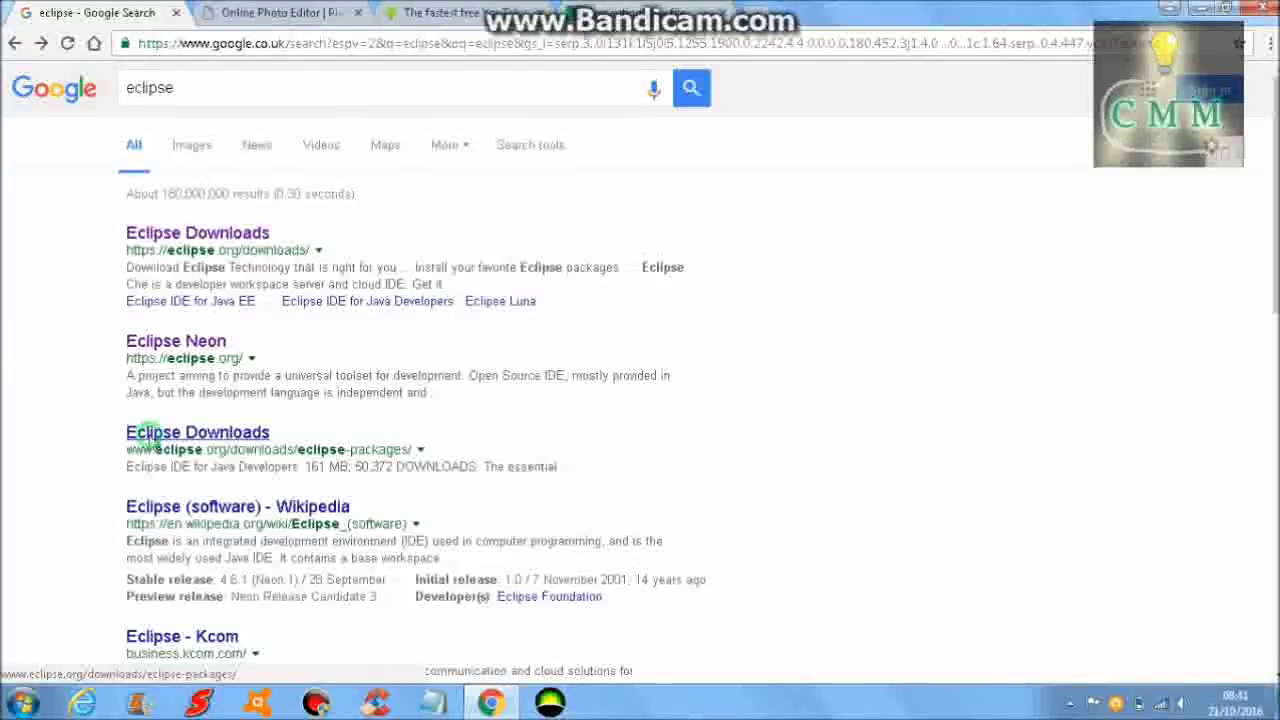
{"action": "key", "text": "ctrl+plus"}
{"action": "key", "text": "ctrl+plus"}
{"action": "key", "text": "ctrl+plus"}
{"action": "key", "text": "ctrl+plus"}
{"action": "key", "text": "ctrl+plus"}
{"action": "key", "text": "ctrl+plus"}
{"action": "left_click", "coordinate": [1240, 703]}
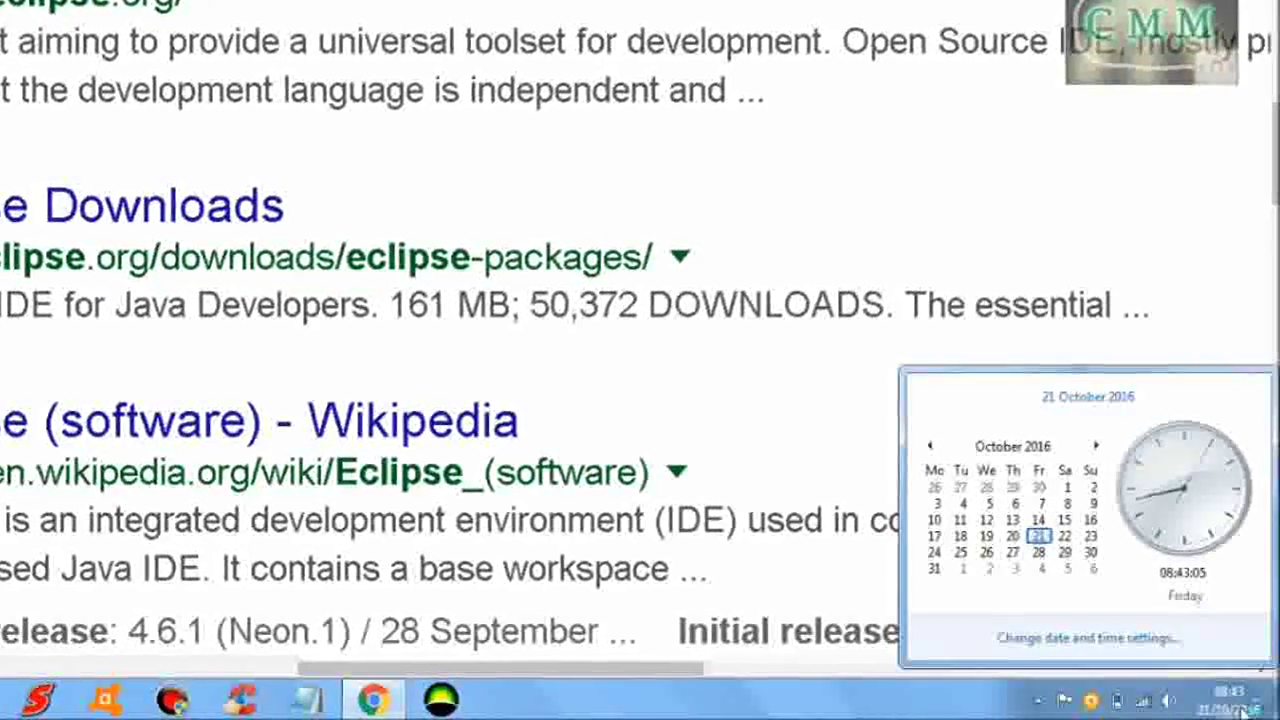
{"action": "left_click", "coordinate": [1020, 305]}
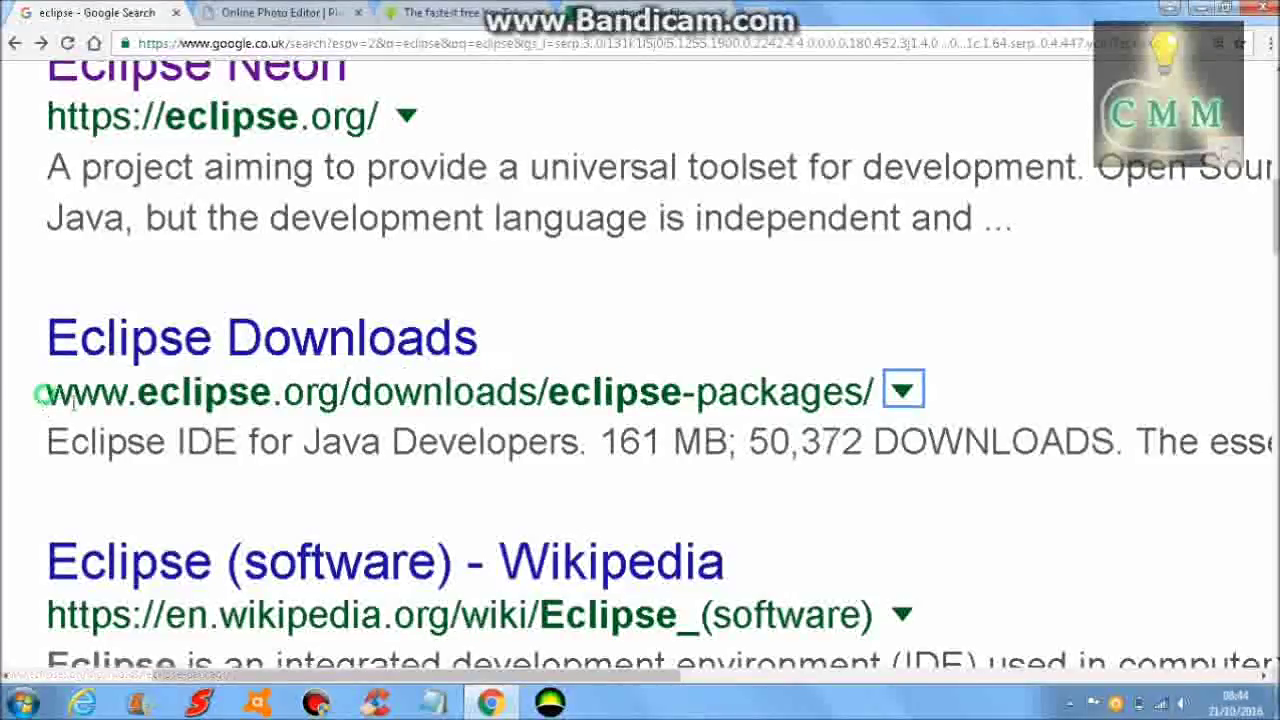
{"action": "left_click_drag", "start_coordinate": [40, 393], "coordinate": [878, 386]}
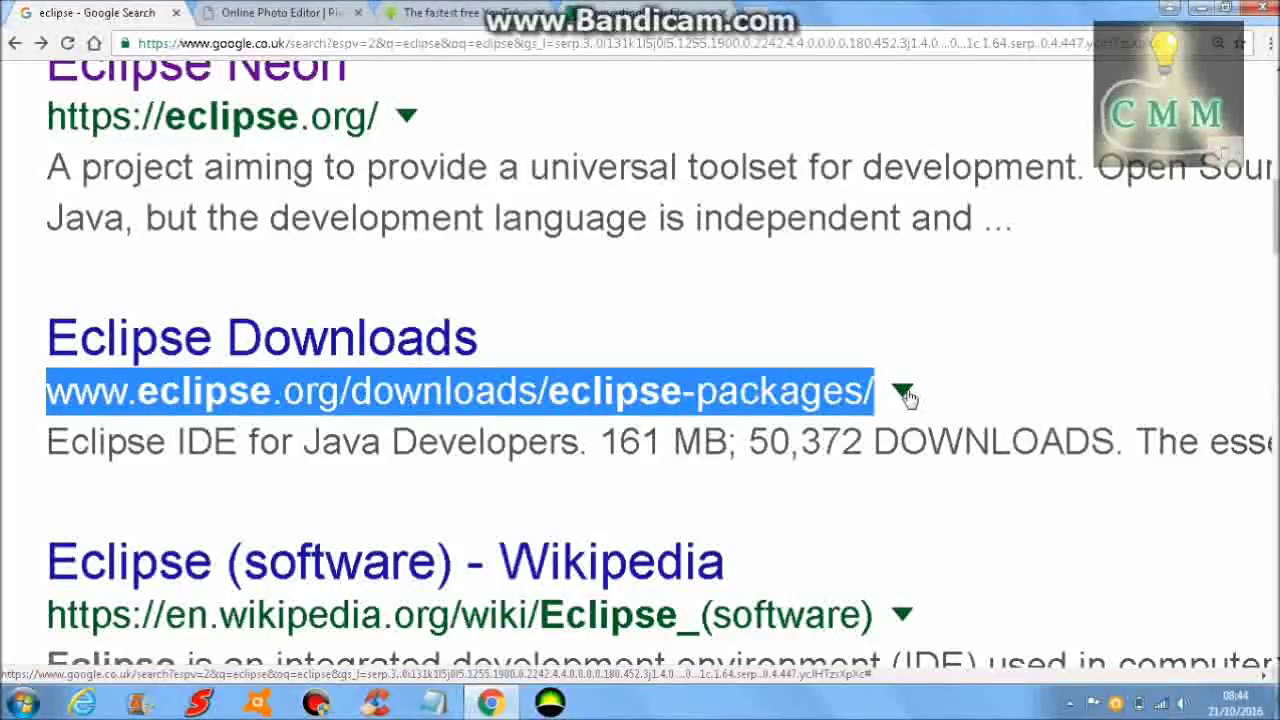
Open the Cached snapshot (20 Oct 2016) of the Eclipse Downloads packages result and scroll down
{"action": "left_click", "coordinate": [904, 392]}
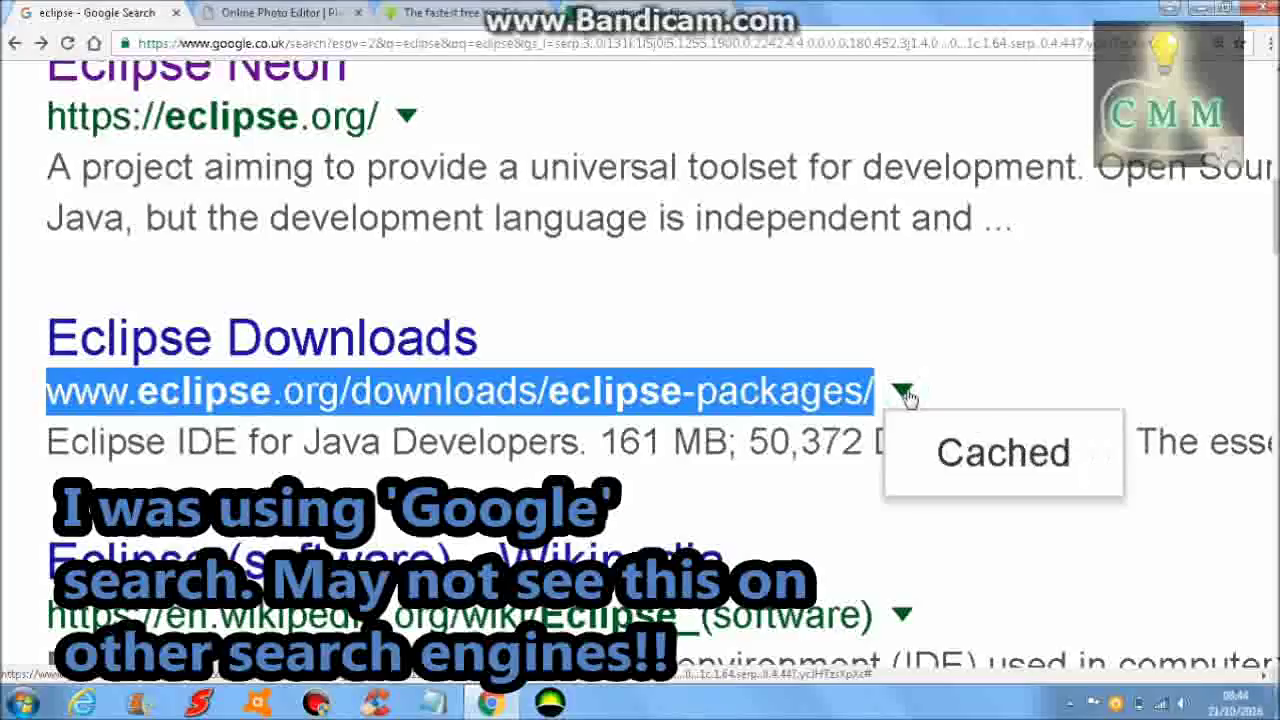
{"action": "left_click", "coordinate": [968, 455]}
{"action": "scroll", "coordinate": [1017, 375], "scroll_direction": "down", "scroll_amount": 1}
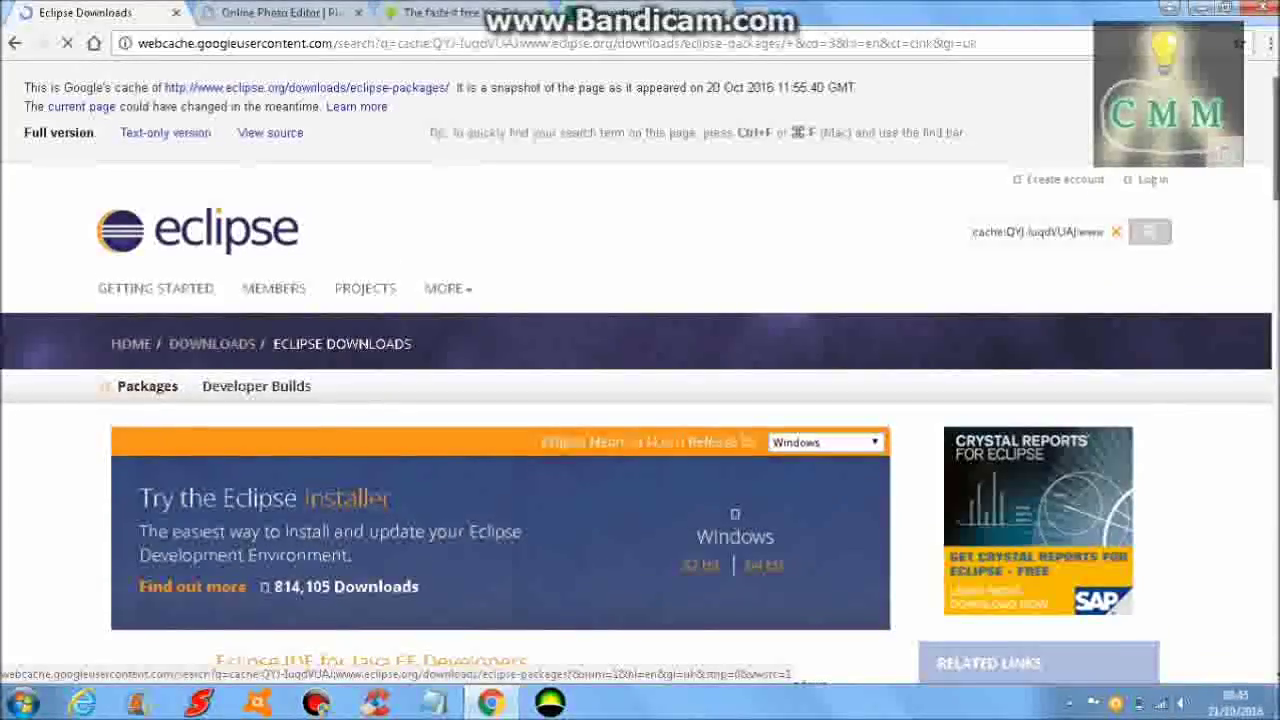
Scroll up and down through the cached Eclipse downloads page to look it over
{"action": "scroll", "coordinate": [640, 450], "scroll_direction": "down", "scroll_amount": 1}
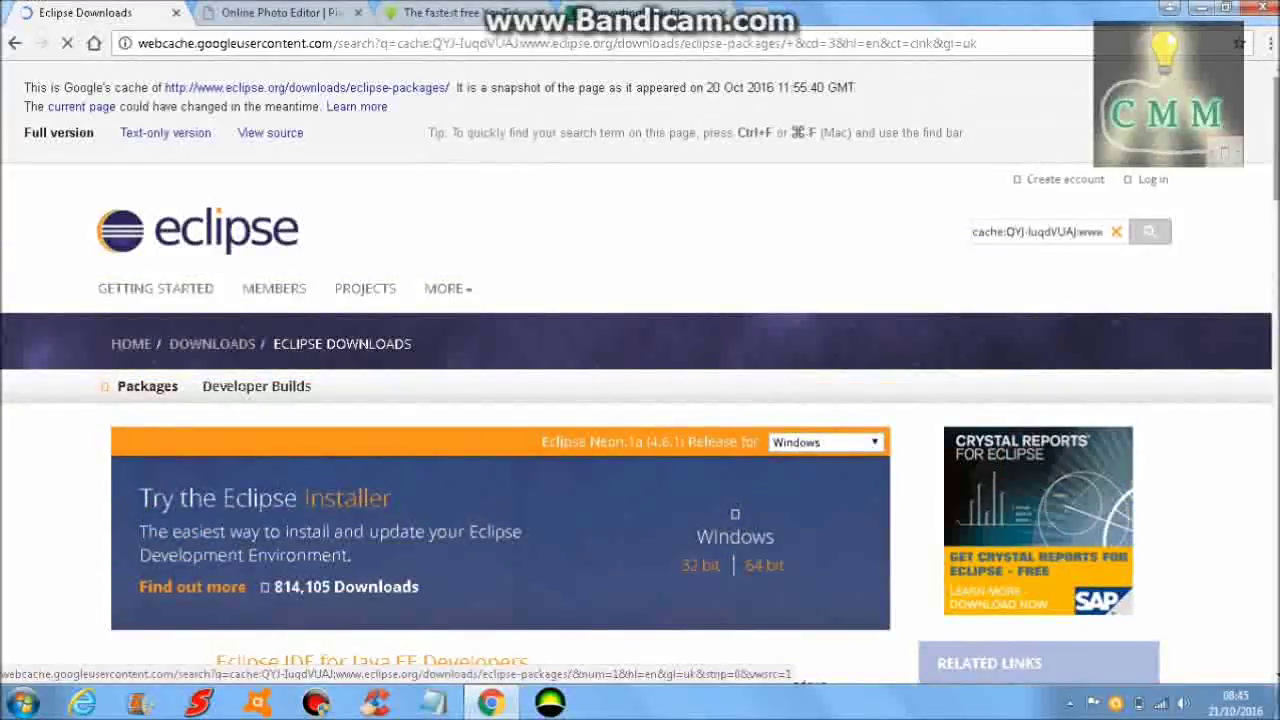
{"action": "scroll", "coordinate": [640, 400], "scroll_direction": "down", "scroll_amount": 1}
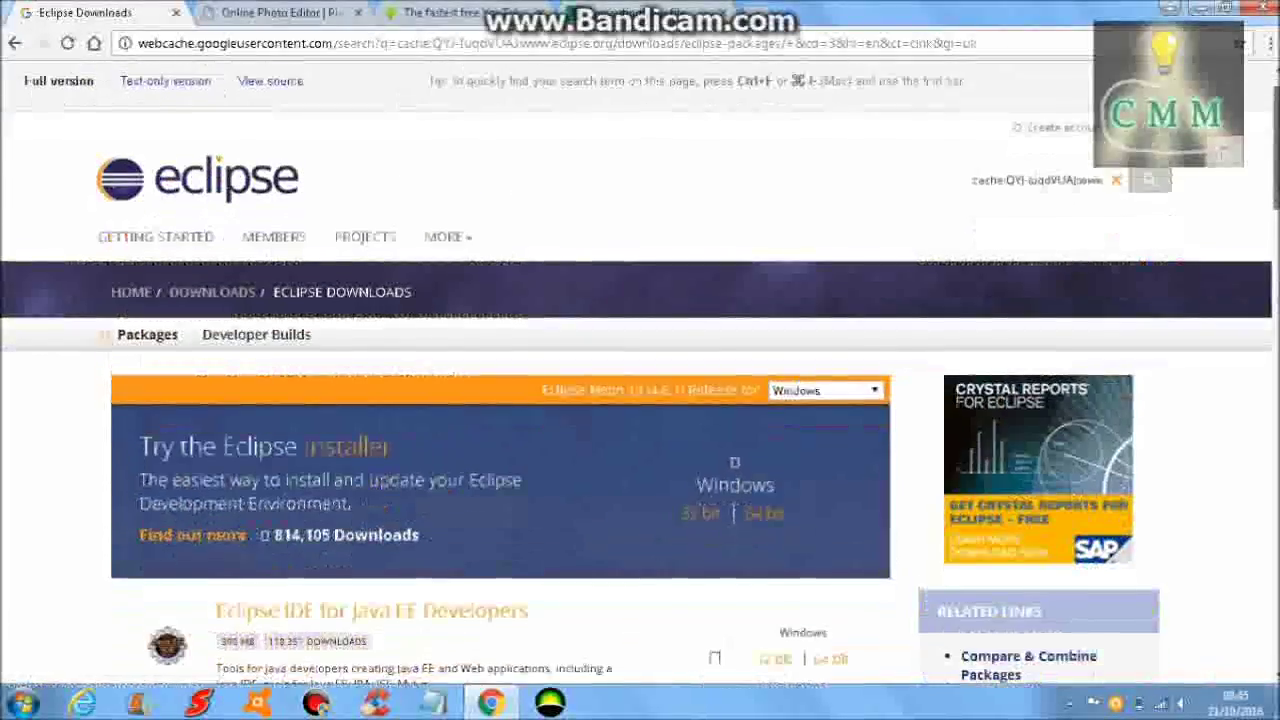
{"action": "scroll", "coordinate": [686, 403], "scroll_direction": "down", "scroll_amount": 3}
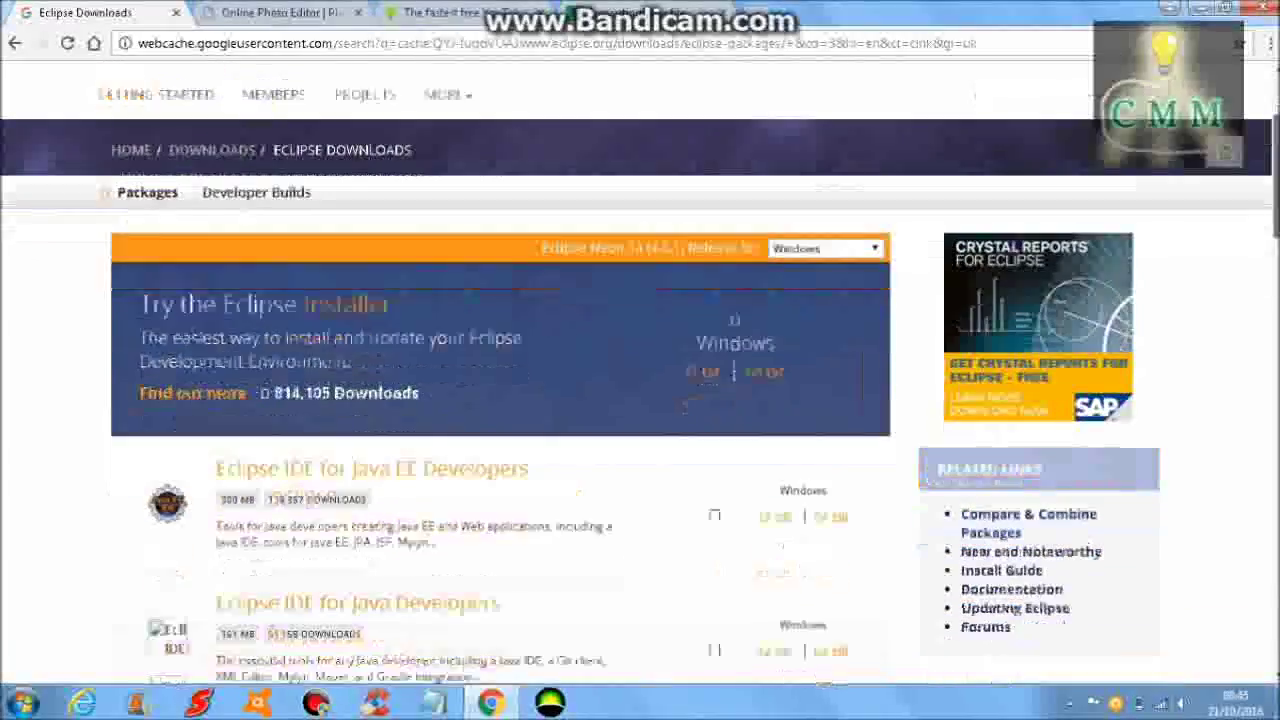
{"action": "scroll", "coordinate": [686, 403], "scroll_direction": "up", "scroll_amount": 4}
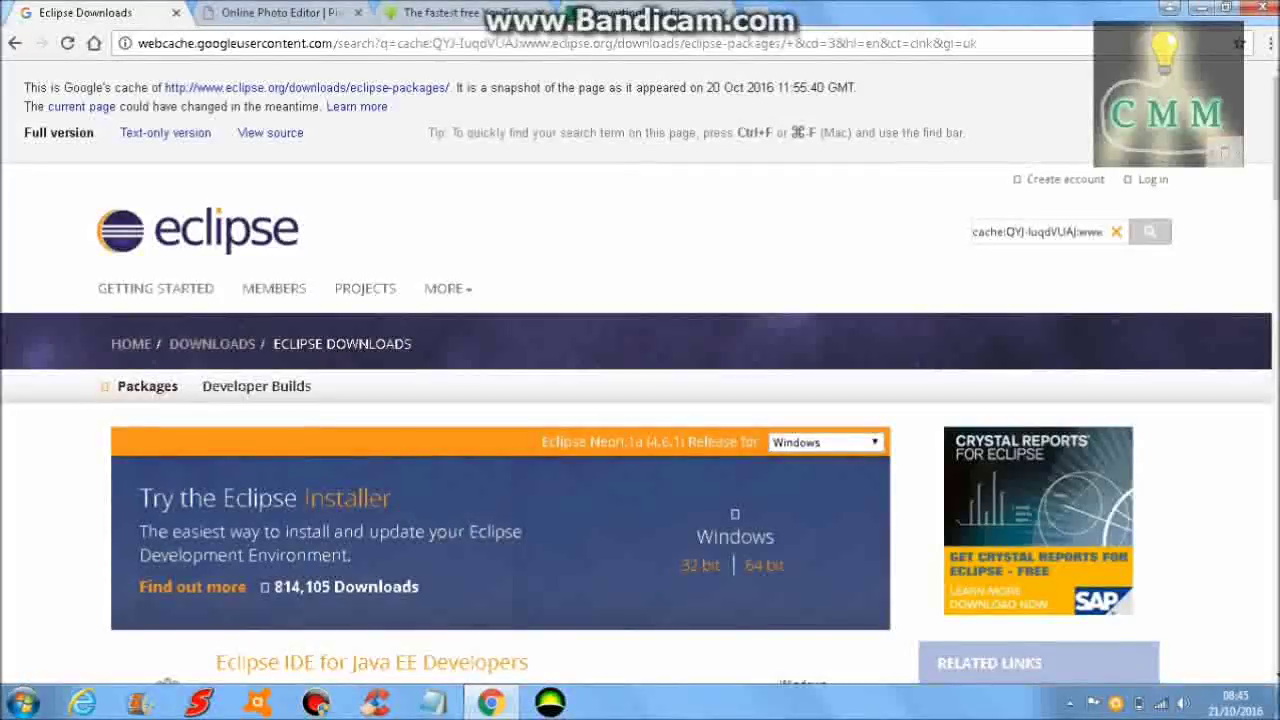
{"action": "scroll", "coordinate": [640, 400], "scroll_direction": "down", "scroll_amount": 1}
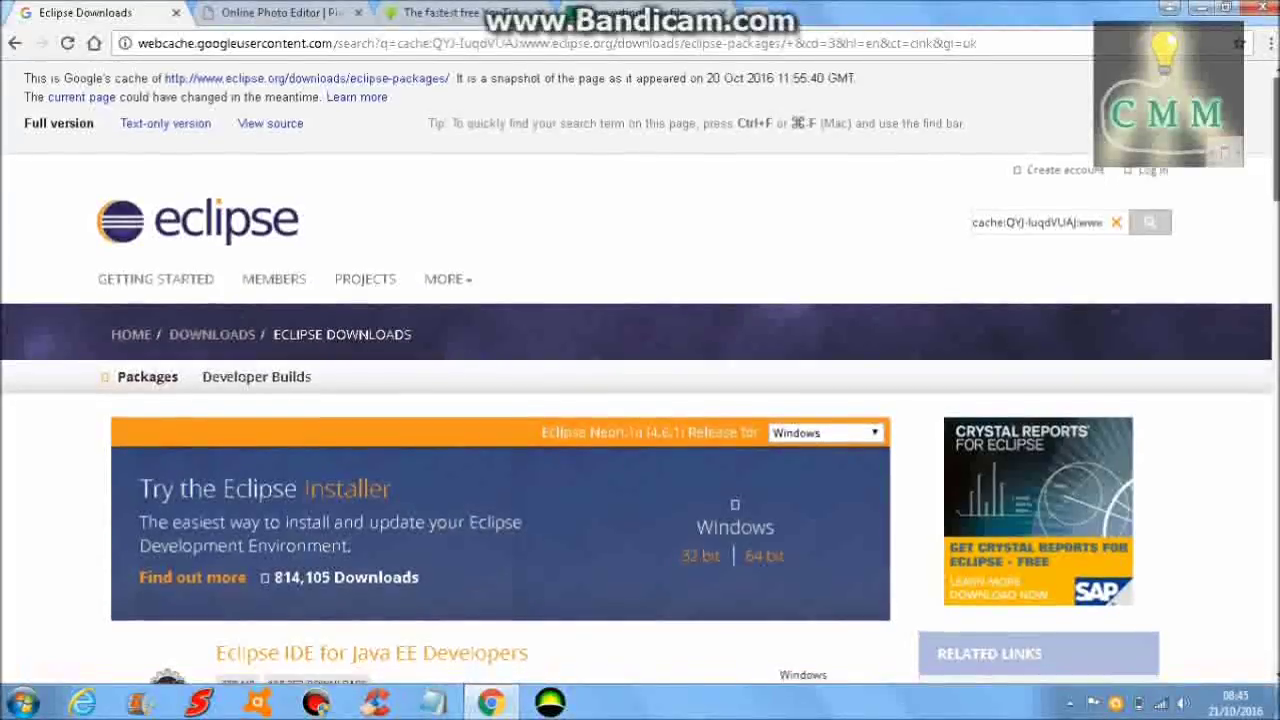
{"action": "scroll", "coordinate": [640, 380], "scroll_direction": "up", "scroll_amount": 1}
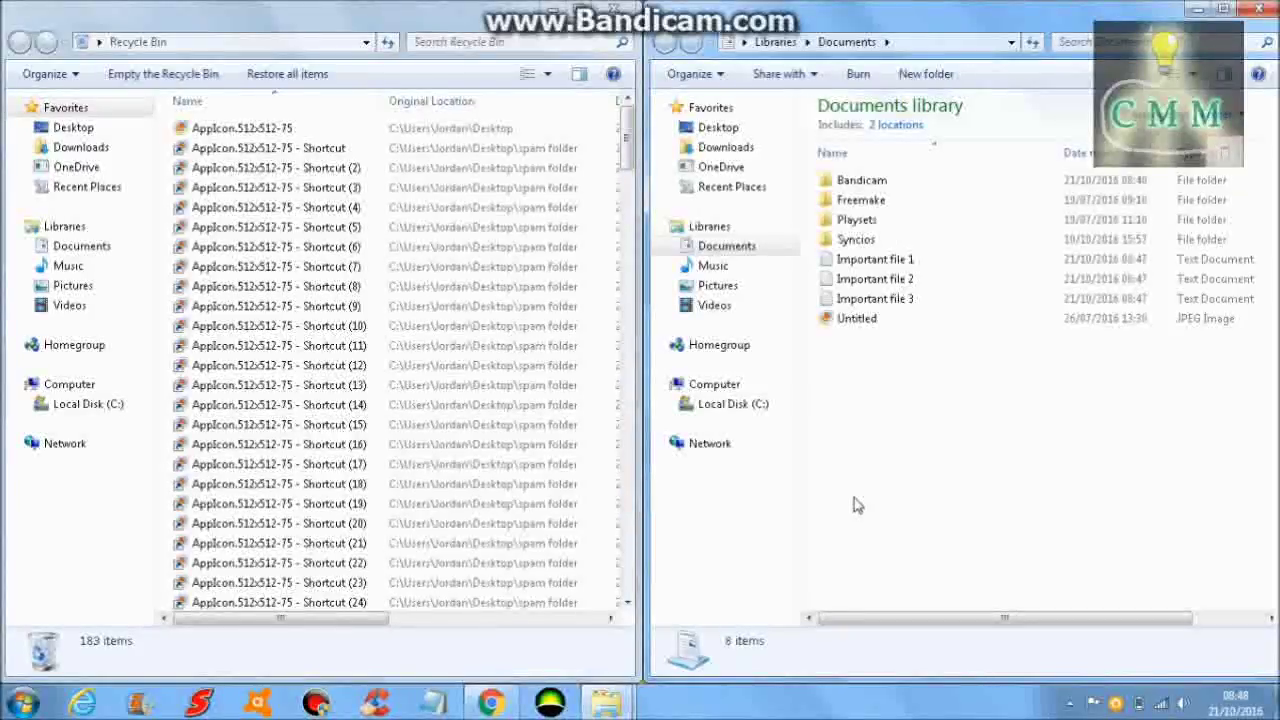
Restore the deleted Important files 1–3 in Documents with Undo Delete from the file list's context menu
{"action": "left_click", "coordinate": [1069, 704]}
{"action": "left_click", "coordinate": [1069, 704]}
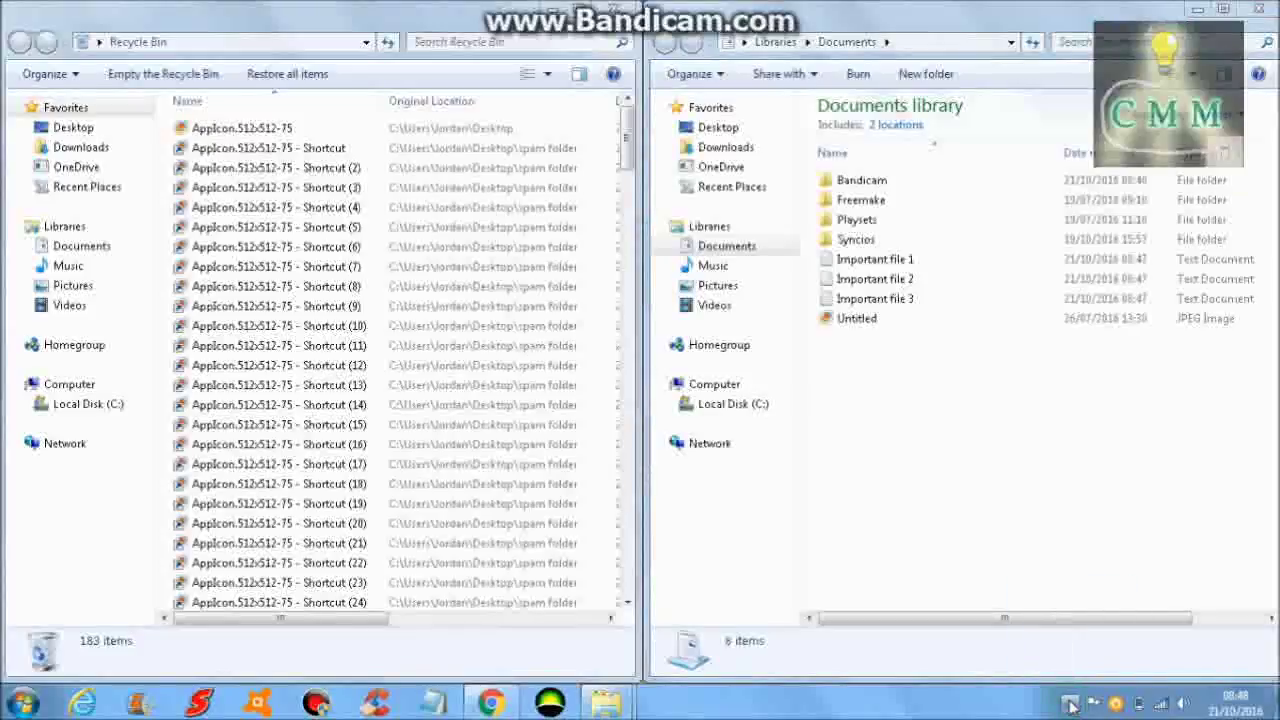
{"action": "left_click", "coordinate": [1069, 704]}
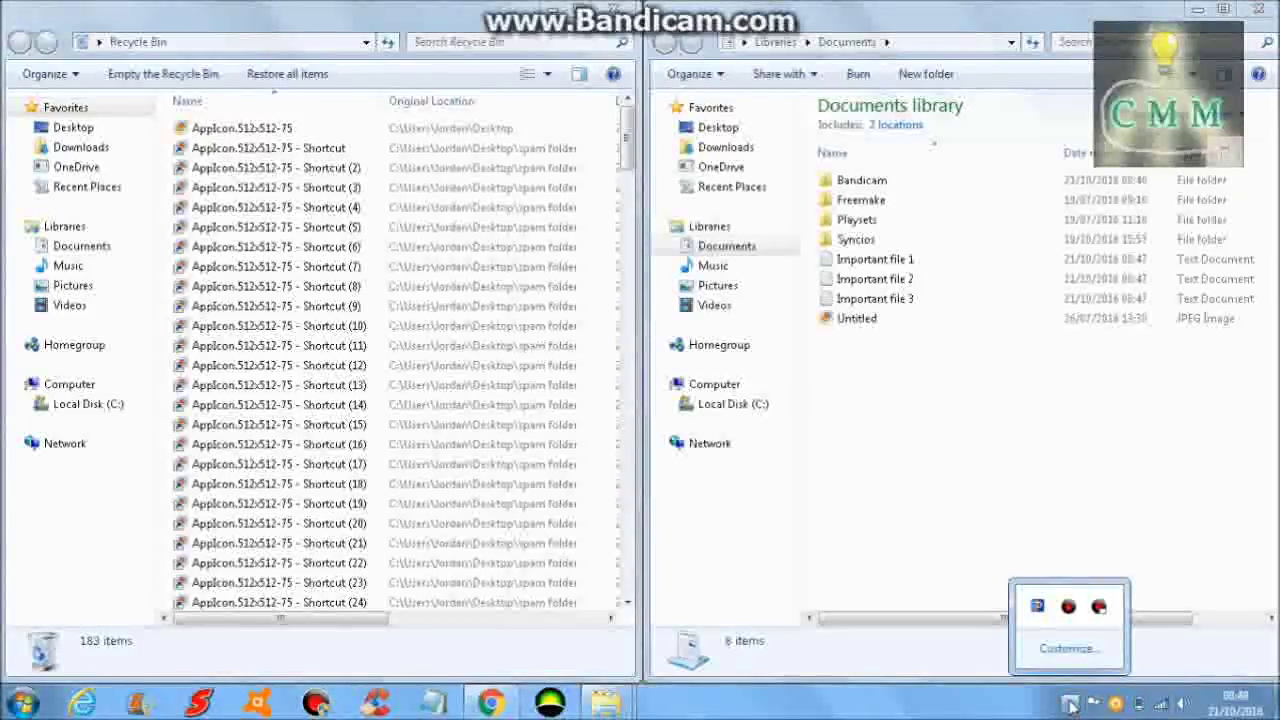
{"action": "left_click", "coordinate": [868, 343]}
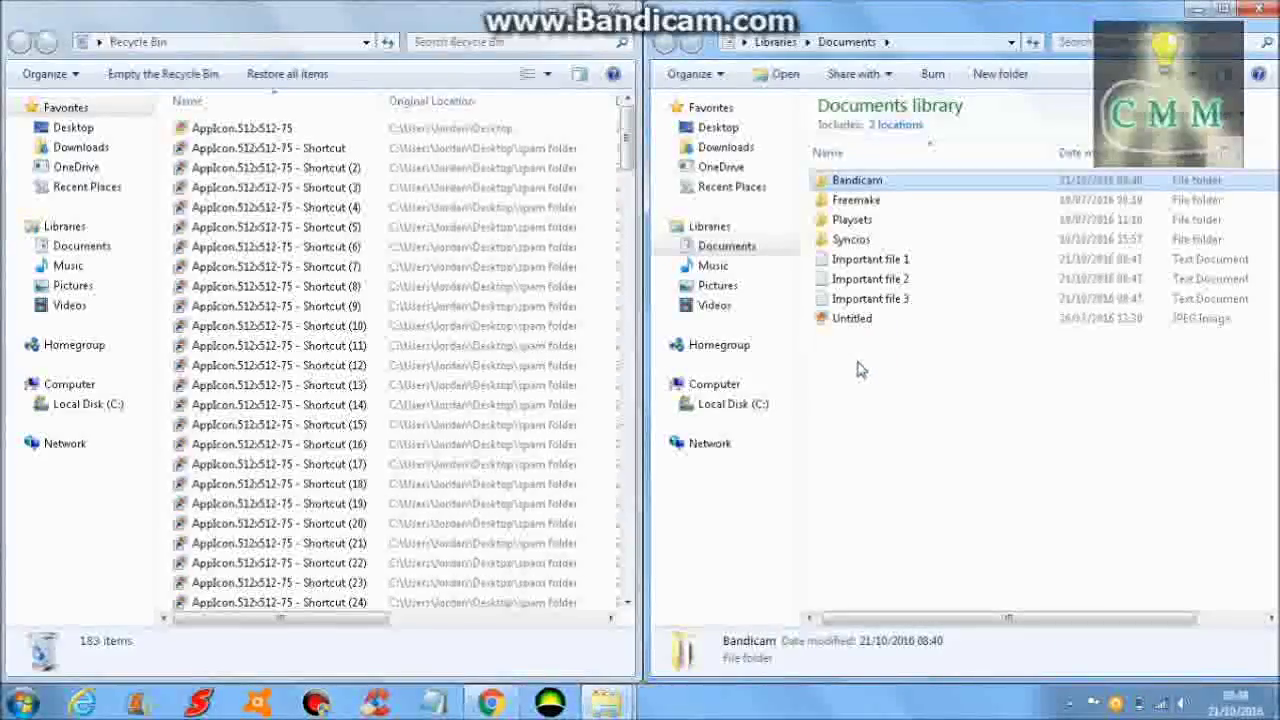
{"action": "right_click", "coordinate": [864, 362]}
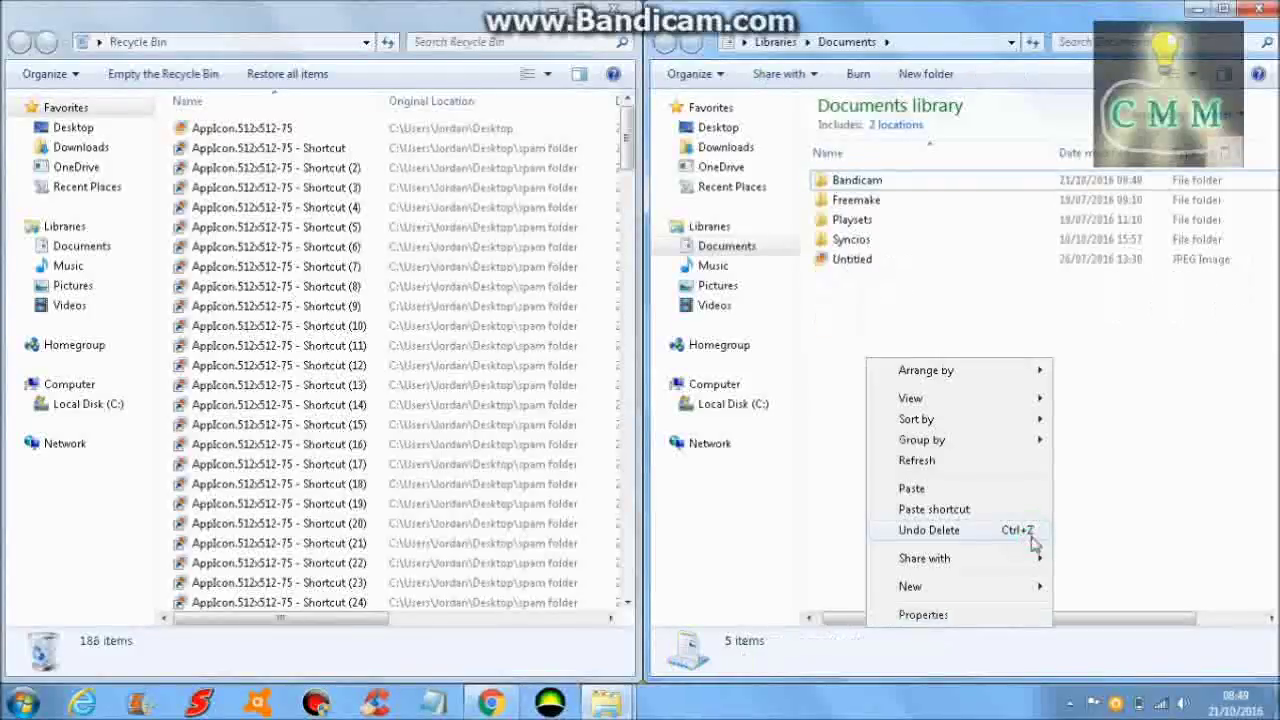
{"action": "left_click", "coordinate": [1080, 651]}
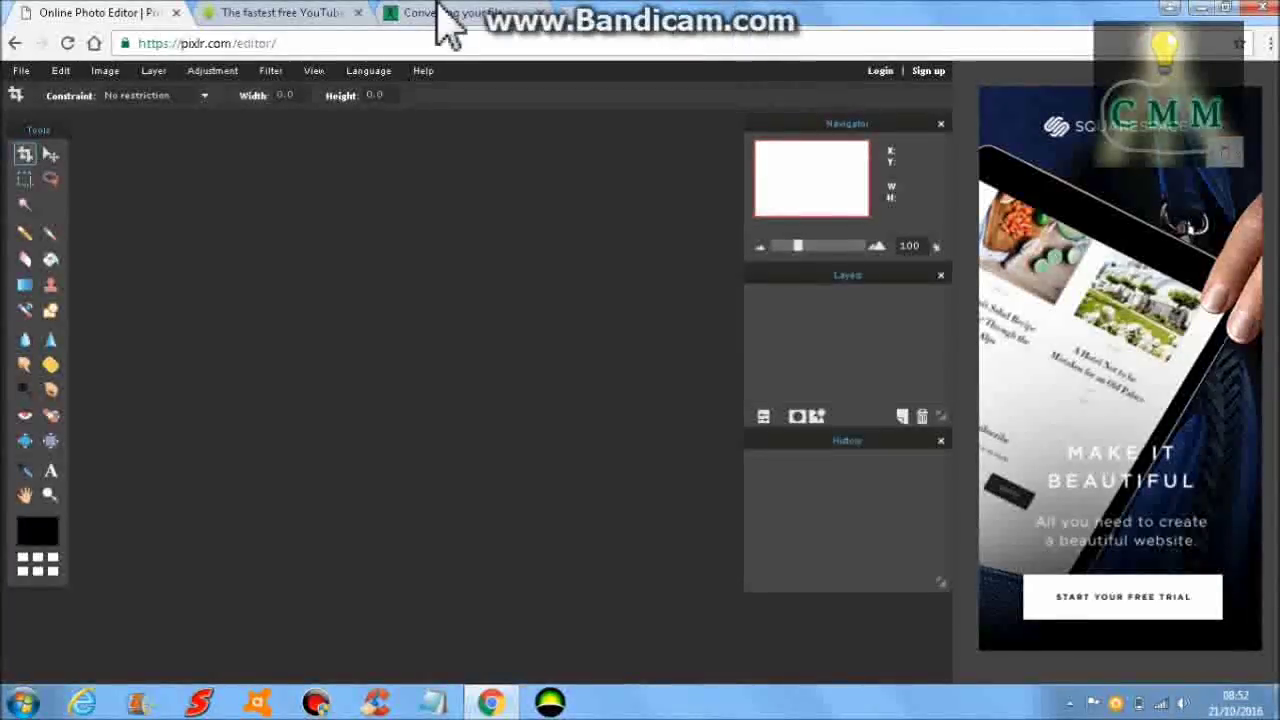
Show Pixlr Editor's File menu with its new and open image commands
{"action": "left_click", "coordinate": [21, 72]}
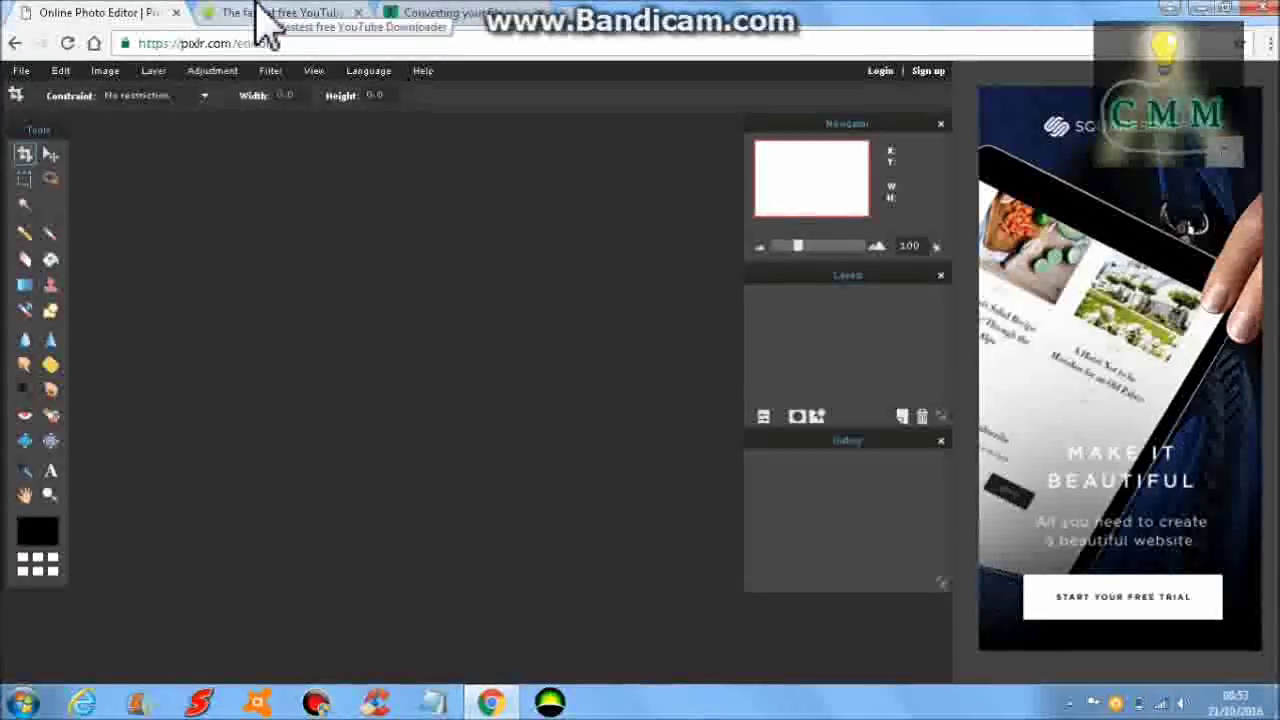
Switch to the savefrom.net YouTube downloader tab
{"action": "left_click", "coordinate": [265, 13]}
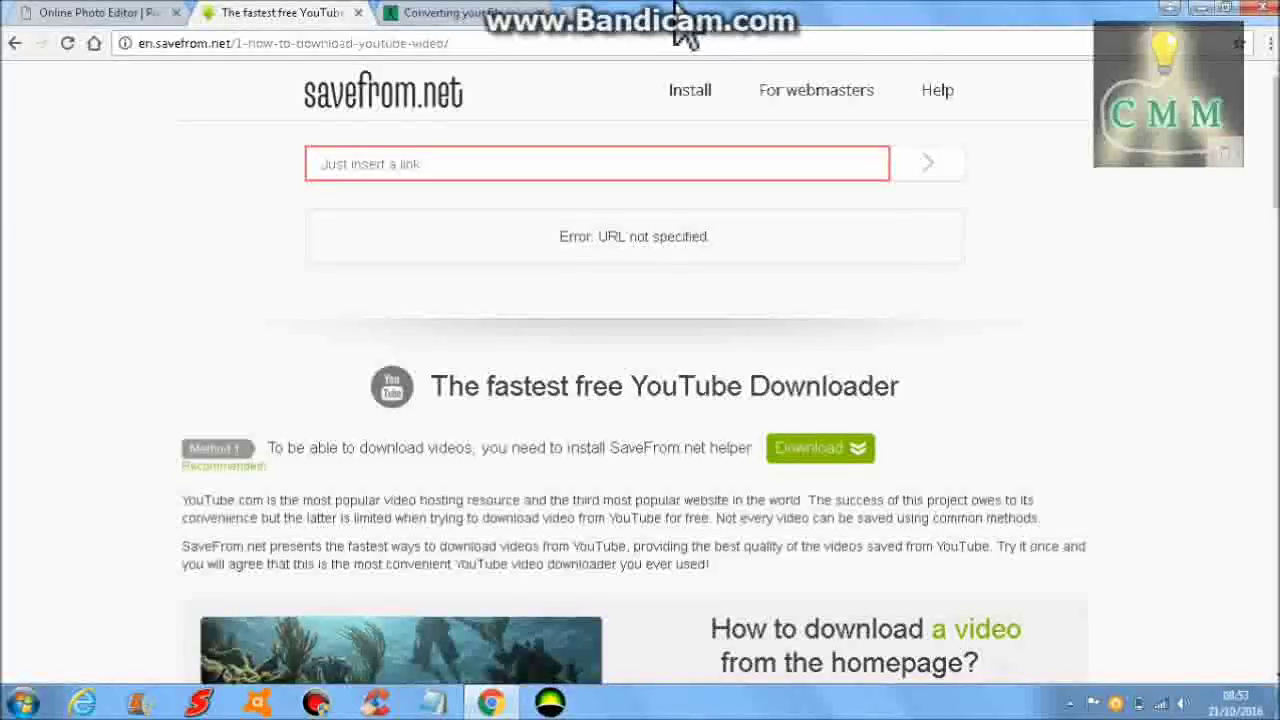
Focus the empty savefrom.net link box, which shows 'Error: URL not specified'
{"action": "left_click", "coordinate": [498, 155]}
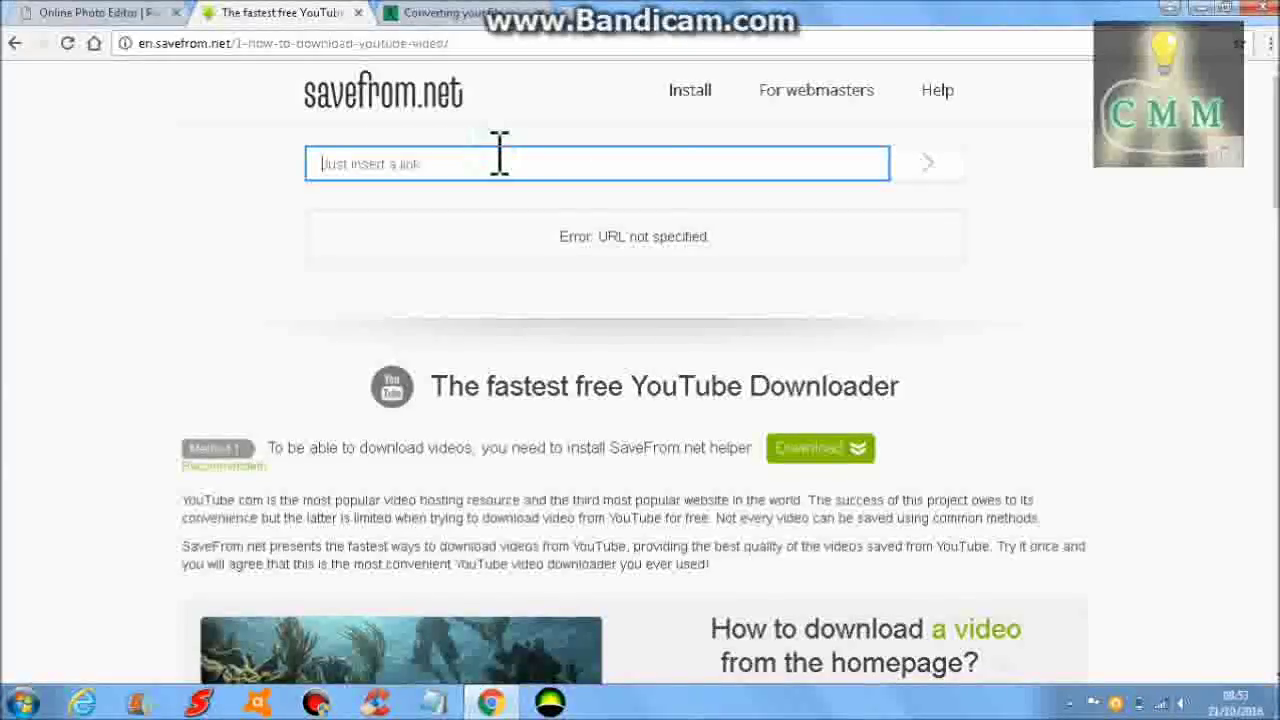
Search Google from the address bar for 'yourtube to mp3'
{"action": "left_click", "coordinate": [252, 45]}
{"action": "type", "text": "you"}
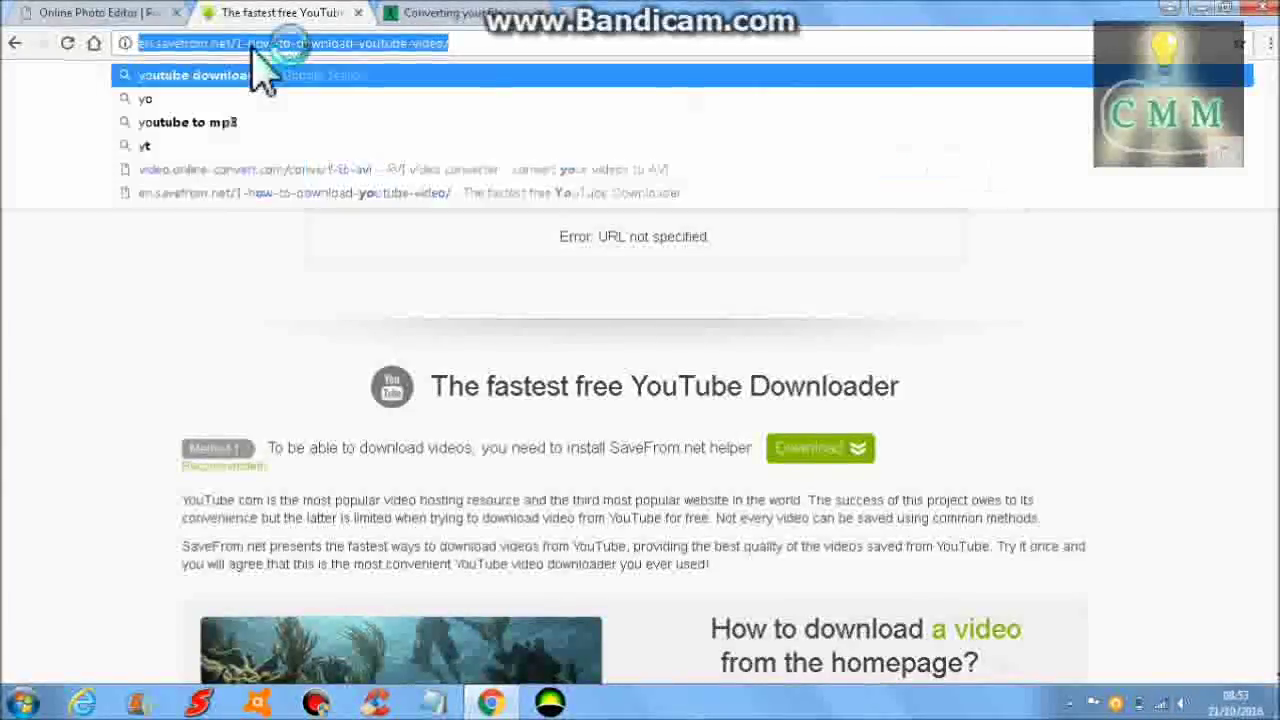
{"action": "type", "text": "r"}
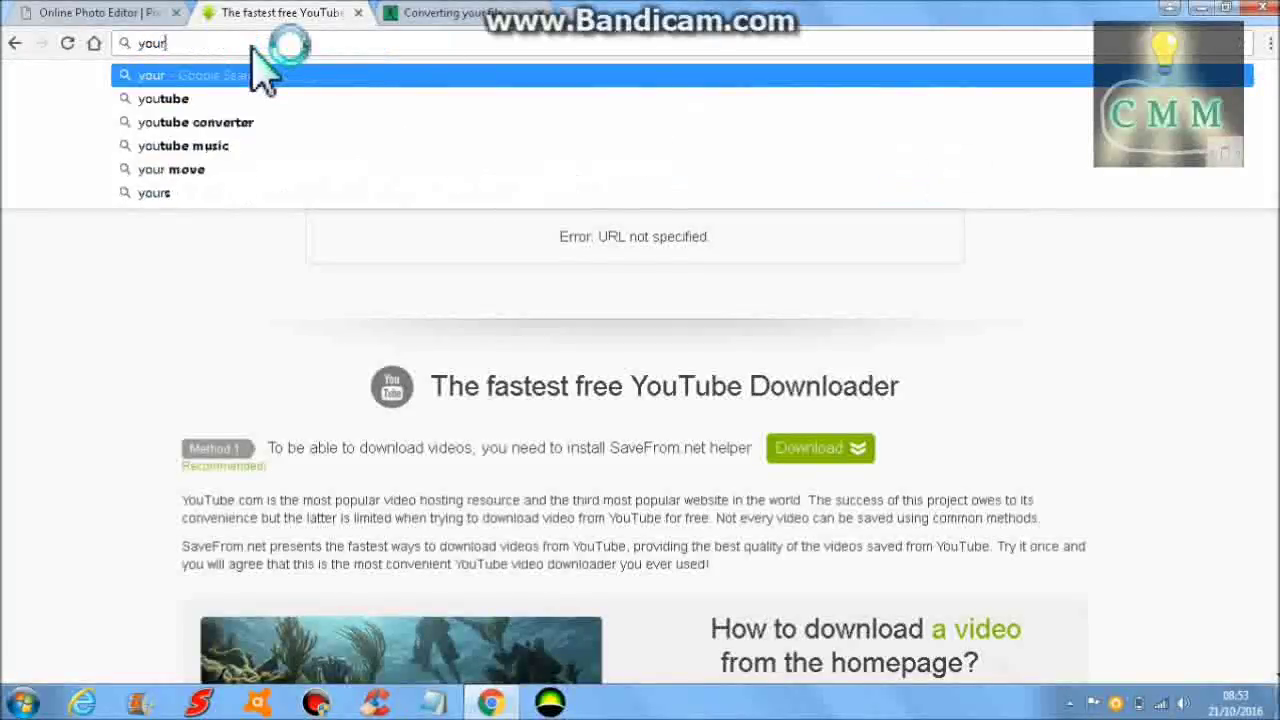
{"action": "type", "text": "tube to mp3"}
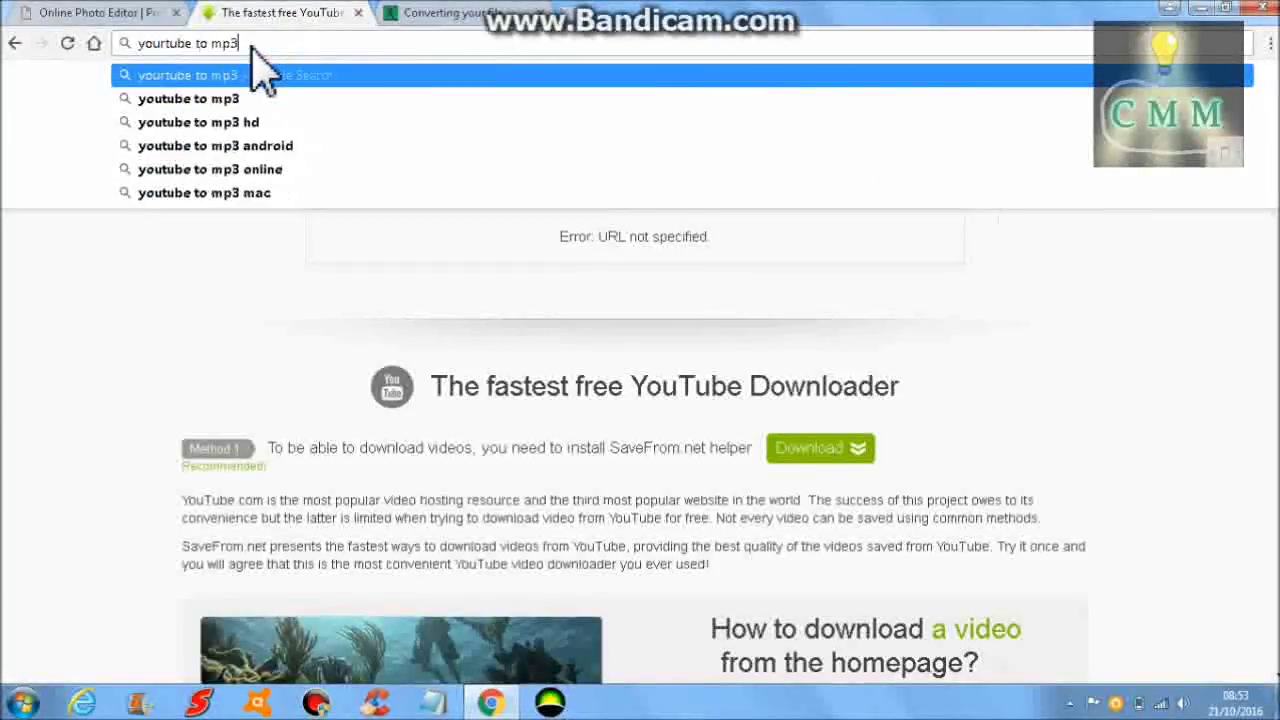
{"action": "key", "text": "Return"}
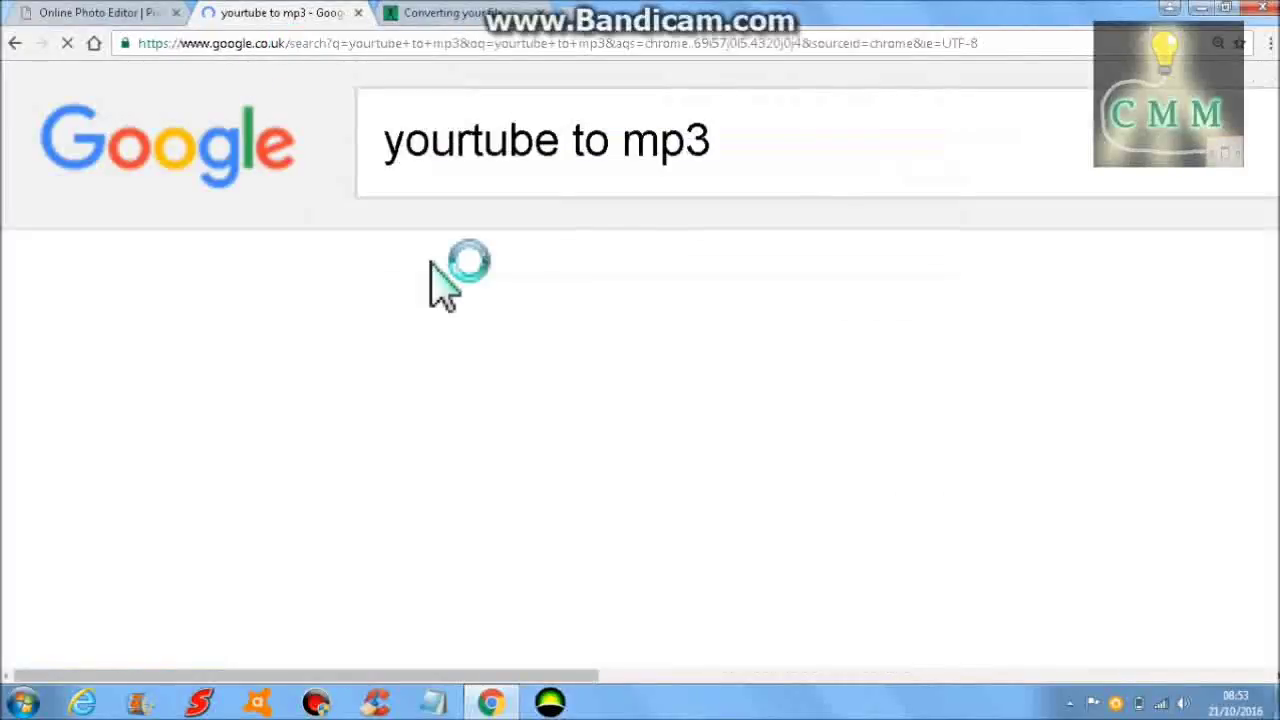
Reset zoom to 100%, open the YouTube to mp3 Converter result, then return to online-convert
{"action": "left_click", "coordinate": [1266, 43]}
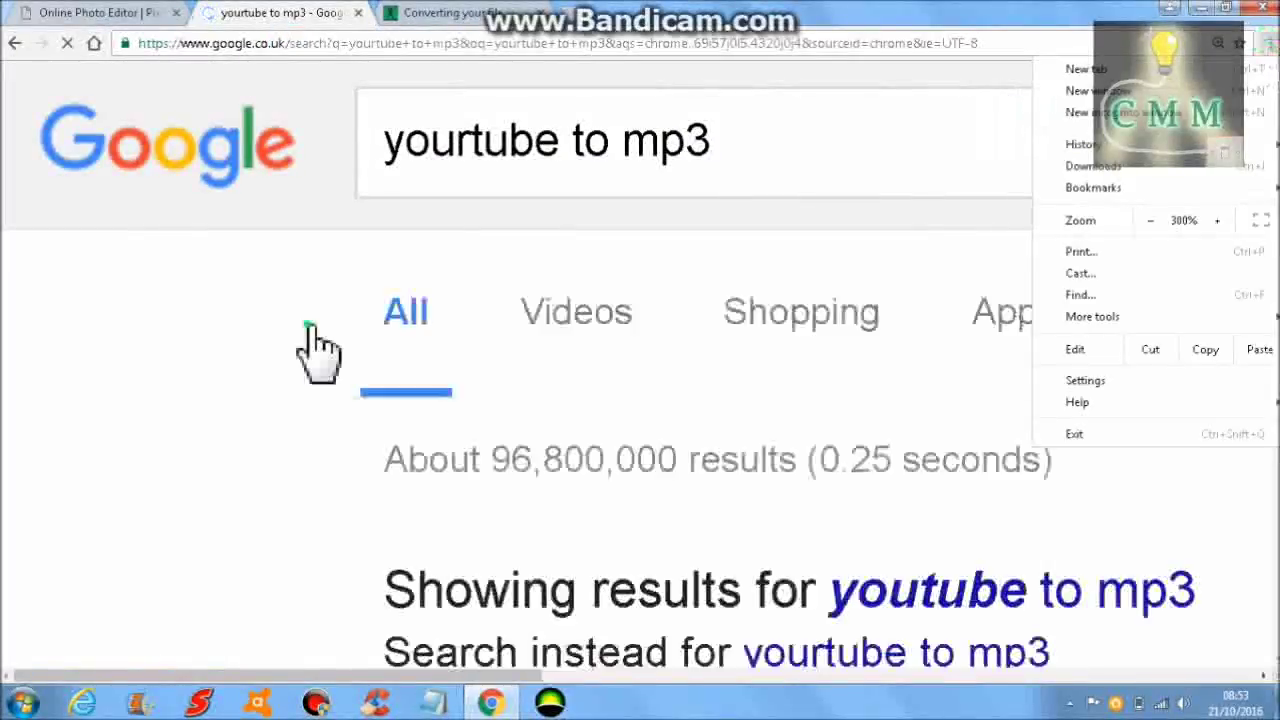
{"action": "key", "text": "ctrl+0"}
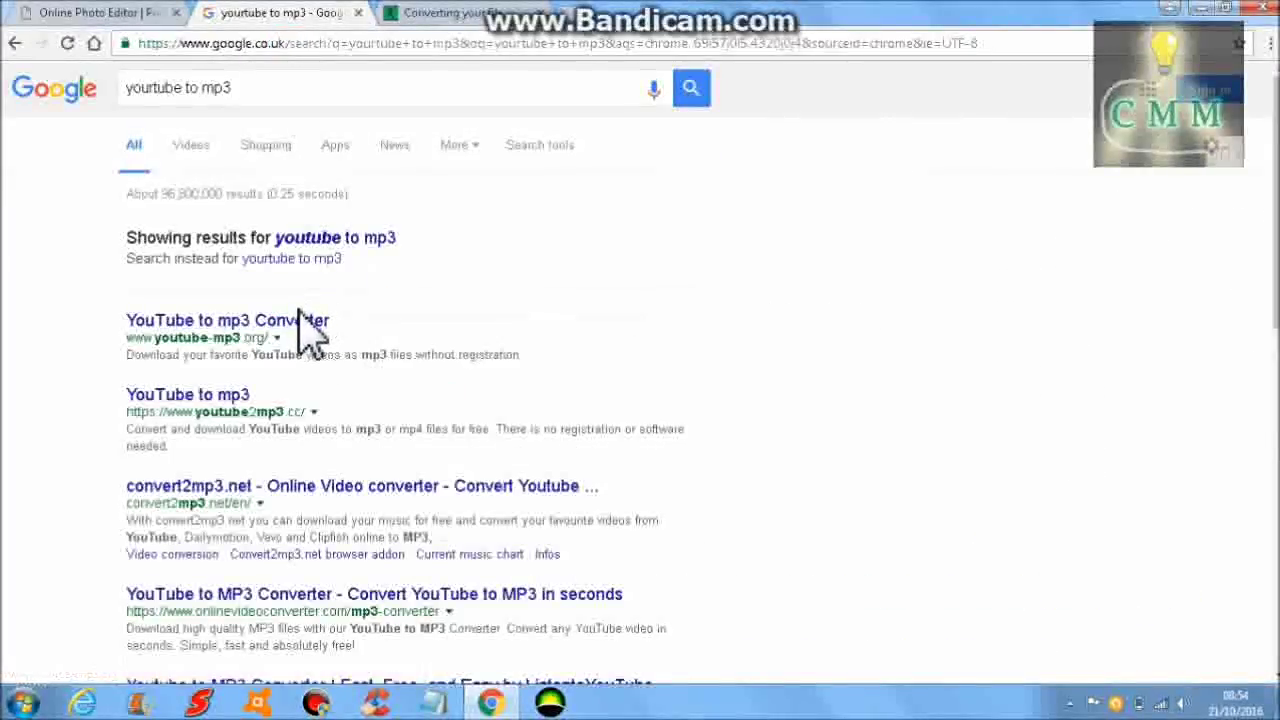
{"action": "left_click", "coordinate": [295, 323]}
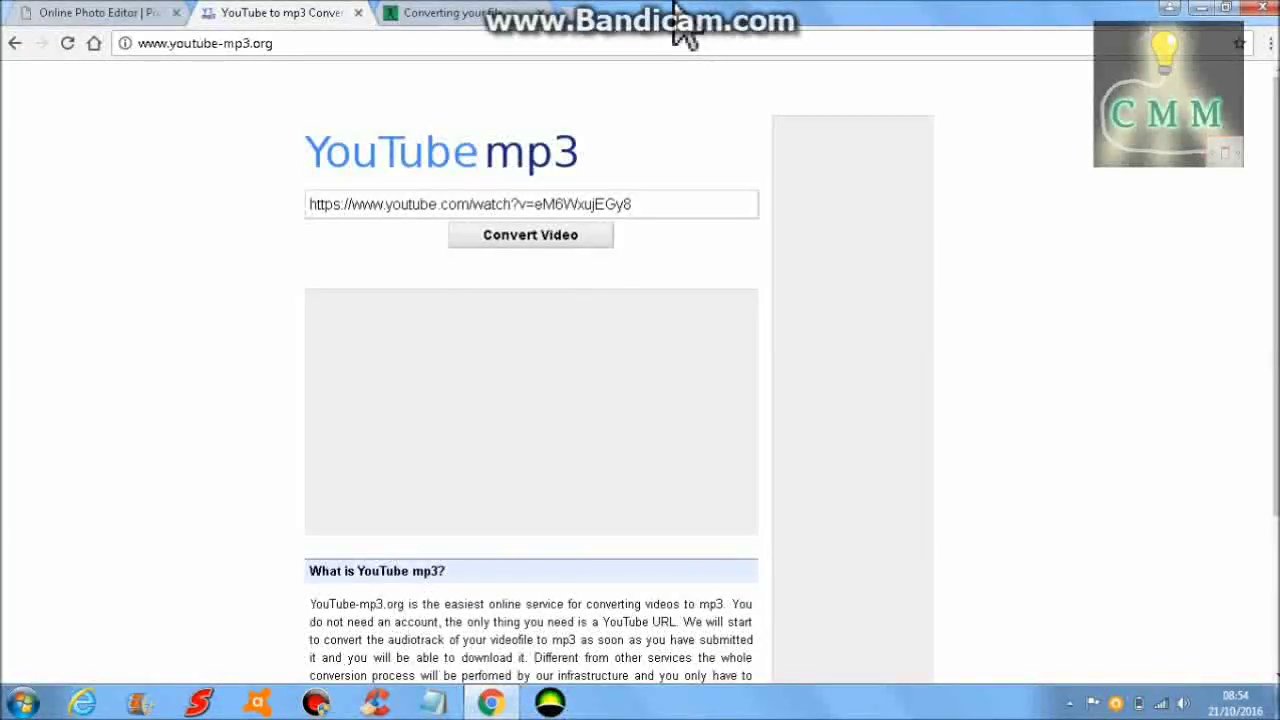
{"action": "left_click", "coordinate": [458, 14]}
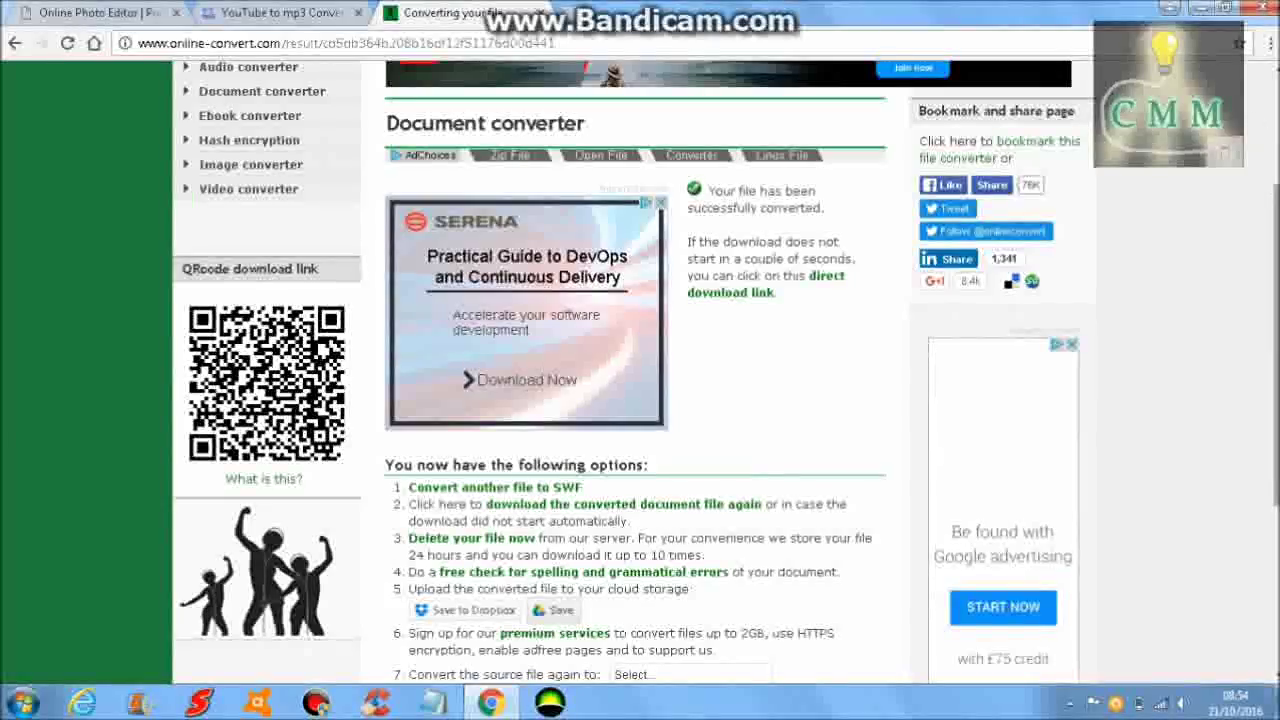
Scroll up and go to the online-convert.com home page
{"action": "scroll", "coordinate": [1268, 125], "scroll_direction": "up", "scroll_amount": 1}
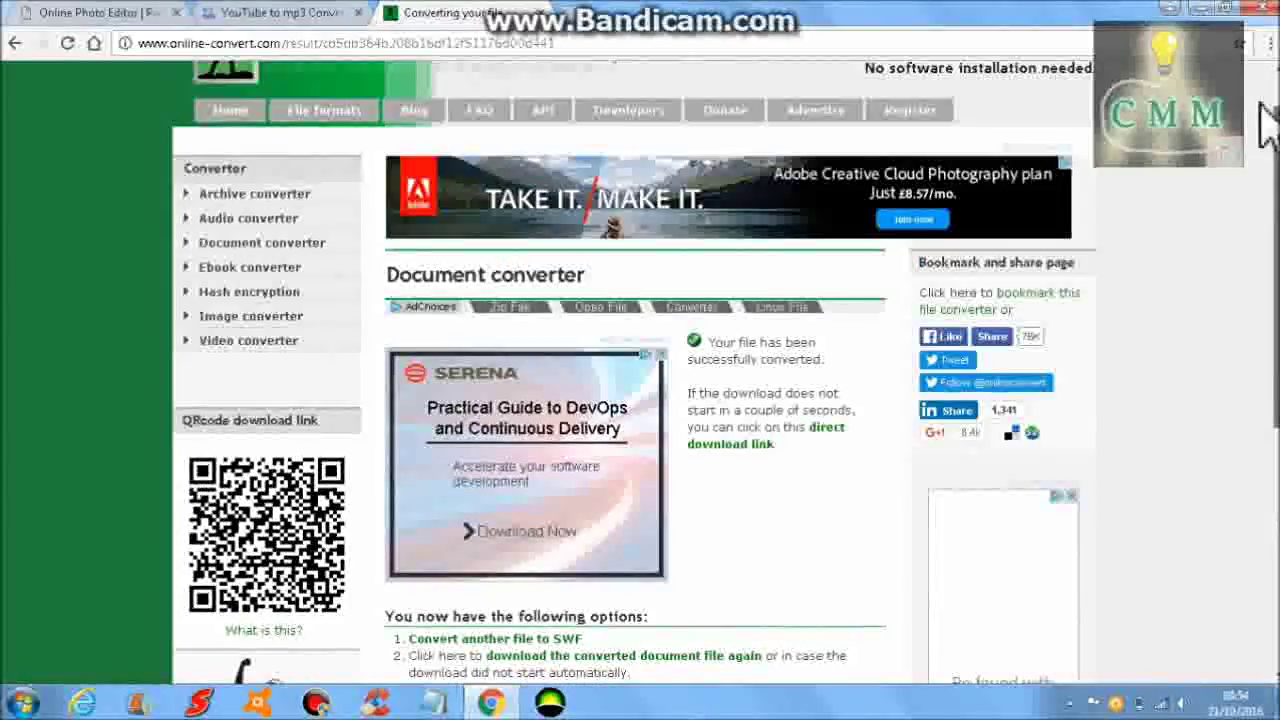
{"action": "scroll", "coordinate": [1268, 125], "scroll_direction": "up", "scroll_amount": 1}
{"action": "left_click", "coordinate": [232, 170]}
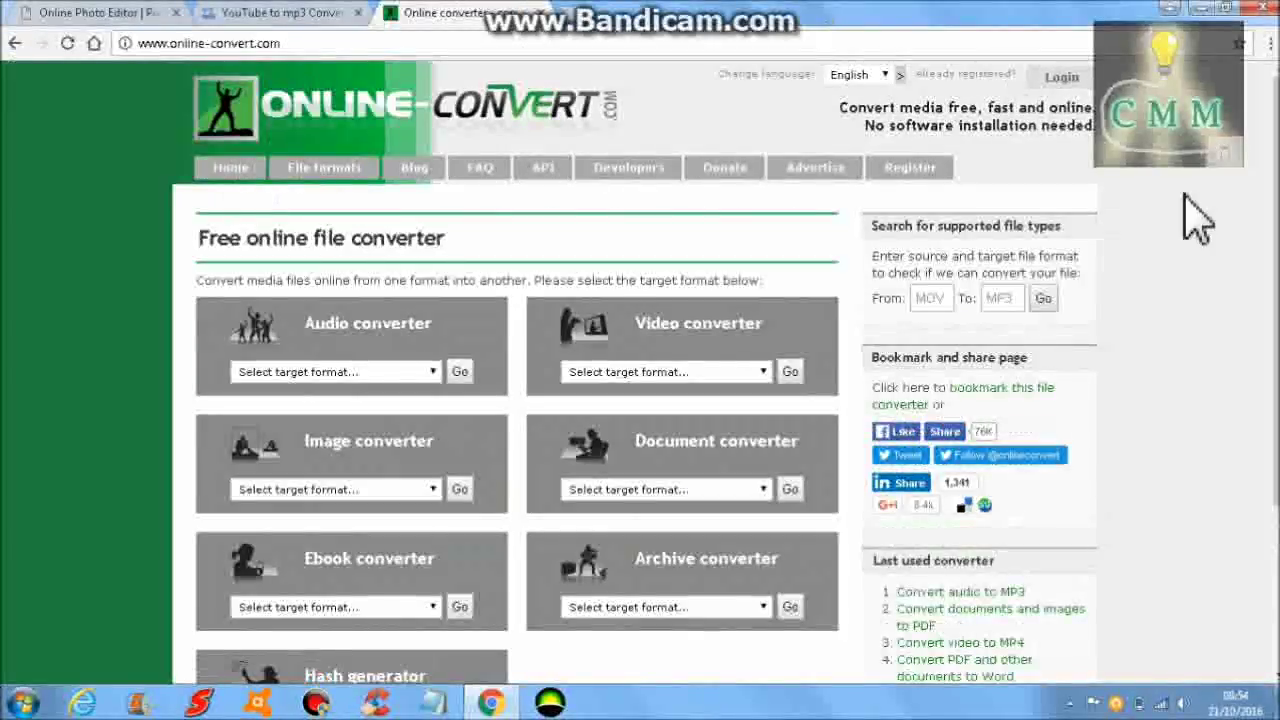
Browse the audio, video, image and document target-format lists without choosing any format
{"action": "scroll", "coordinate": [1266, 235], "scroll_direction": "down", "scroll_amount": 2}
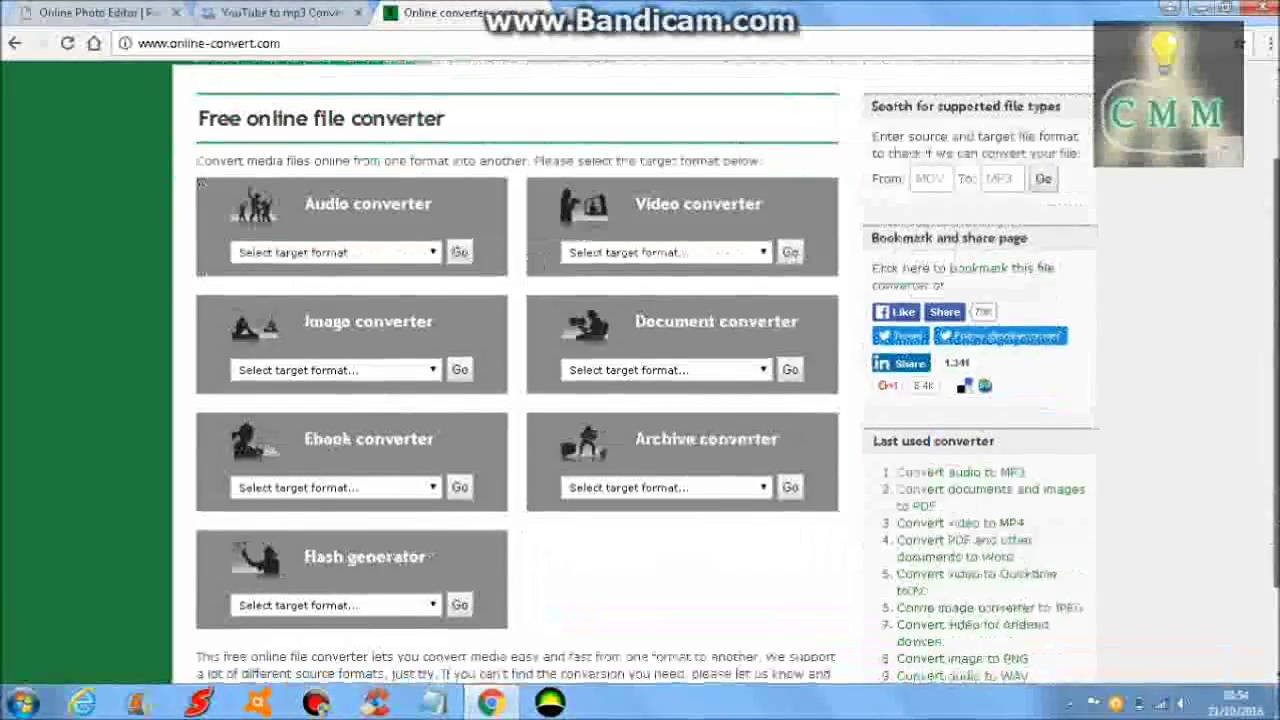
{"action": "scroll", "coordinate": [1266, 235], "scroll_direction": "down", "scroll_amount": 1}
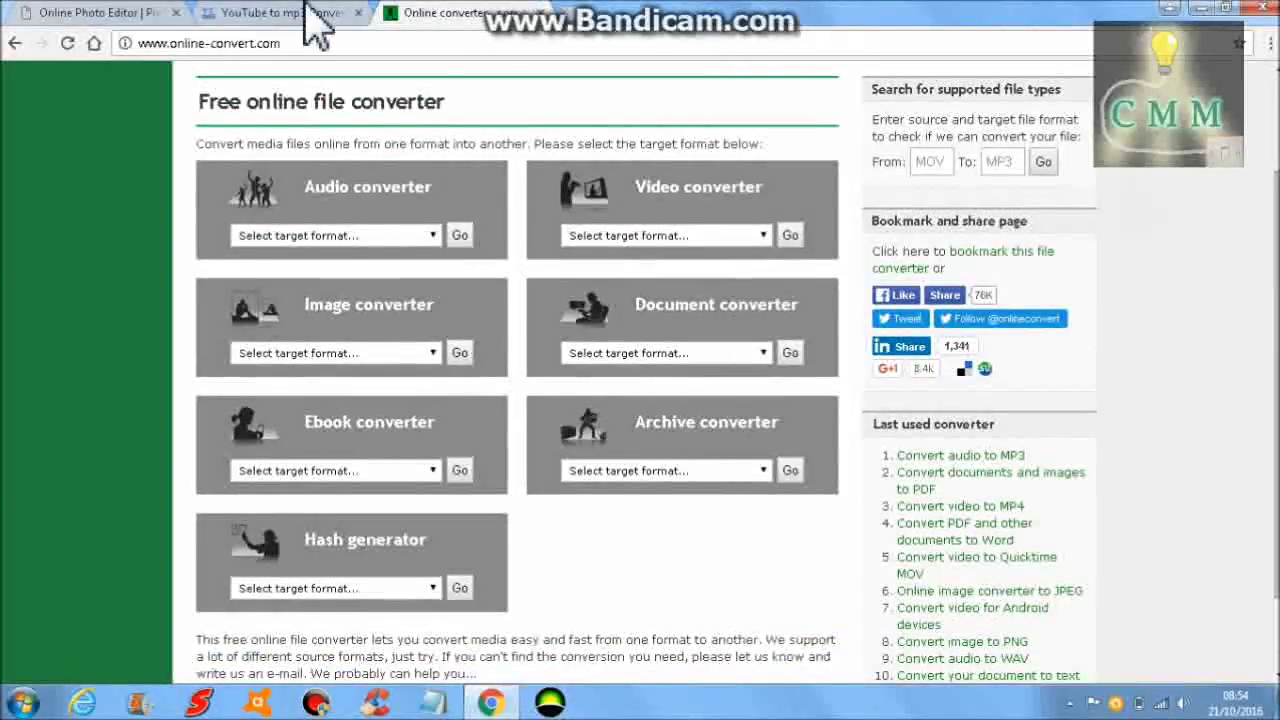
{"action": "left_click", "coordinate": [432, 238]}
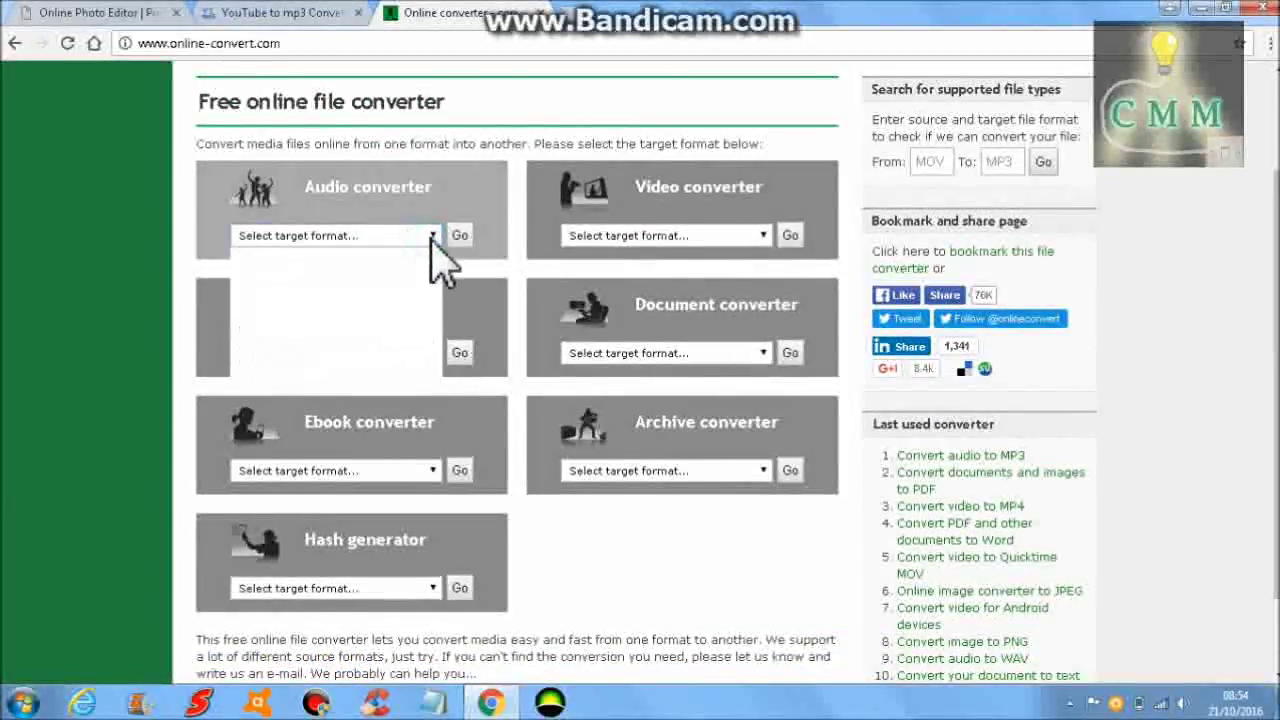
{"action": "left_click", "coordinate": [763, 237]}
{"action": "left_click", "coordinate": [763, 237]}
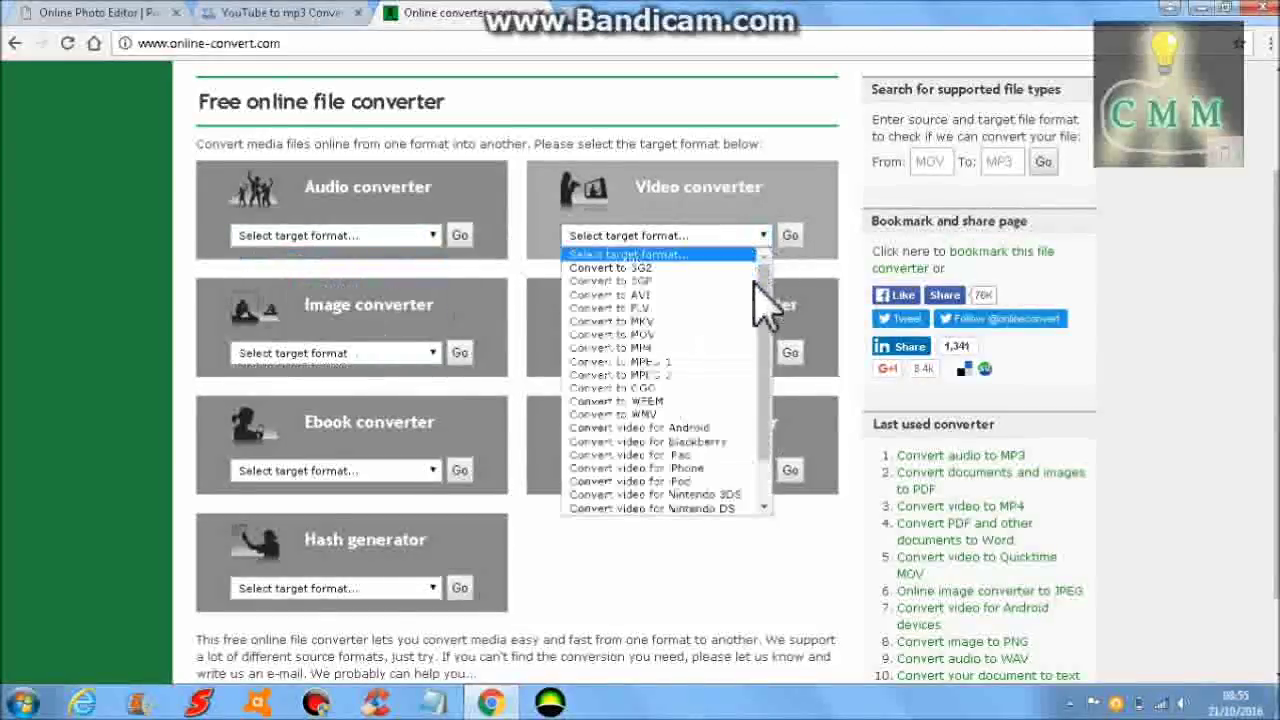
{"action": "left_click", "coordinate": [765, 235]}
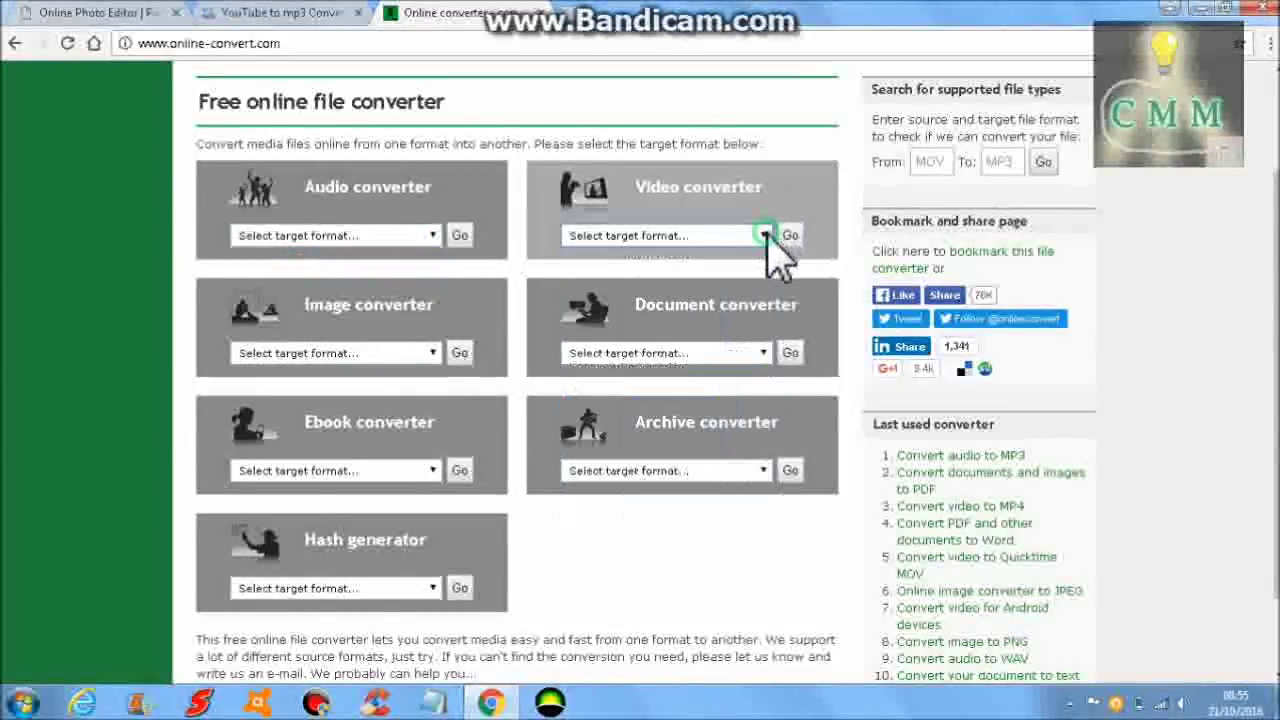
{"action": "left_click", "coordinate": [434, 353]}
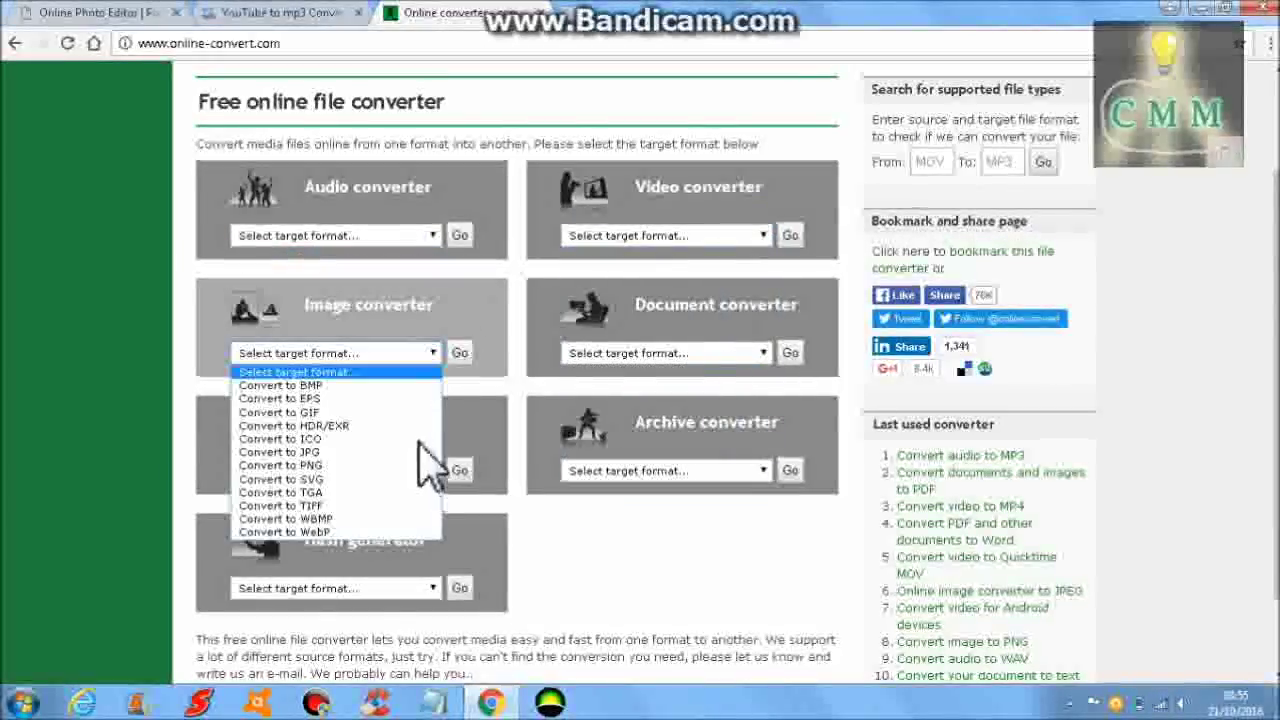
{"action": "left_click", "coordinate": [766, 353]}
{"action": "left_click", "coordinate": [766, 353]}
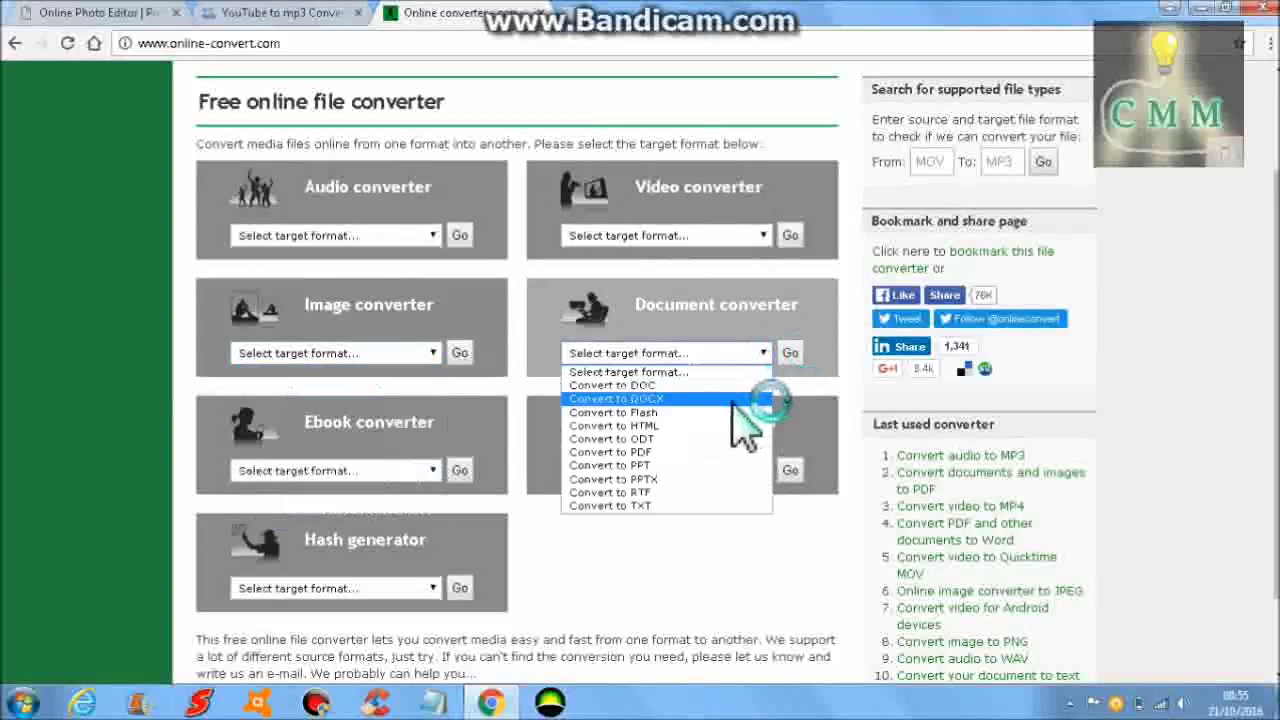
{"action": "left_click", "coordinate": [800, 337]}
{"action": "scroll", "coordinate": [640, 400], "scroll_direction": "up", "scroll_amount": 1}
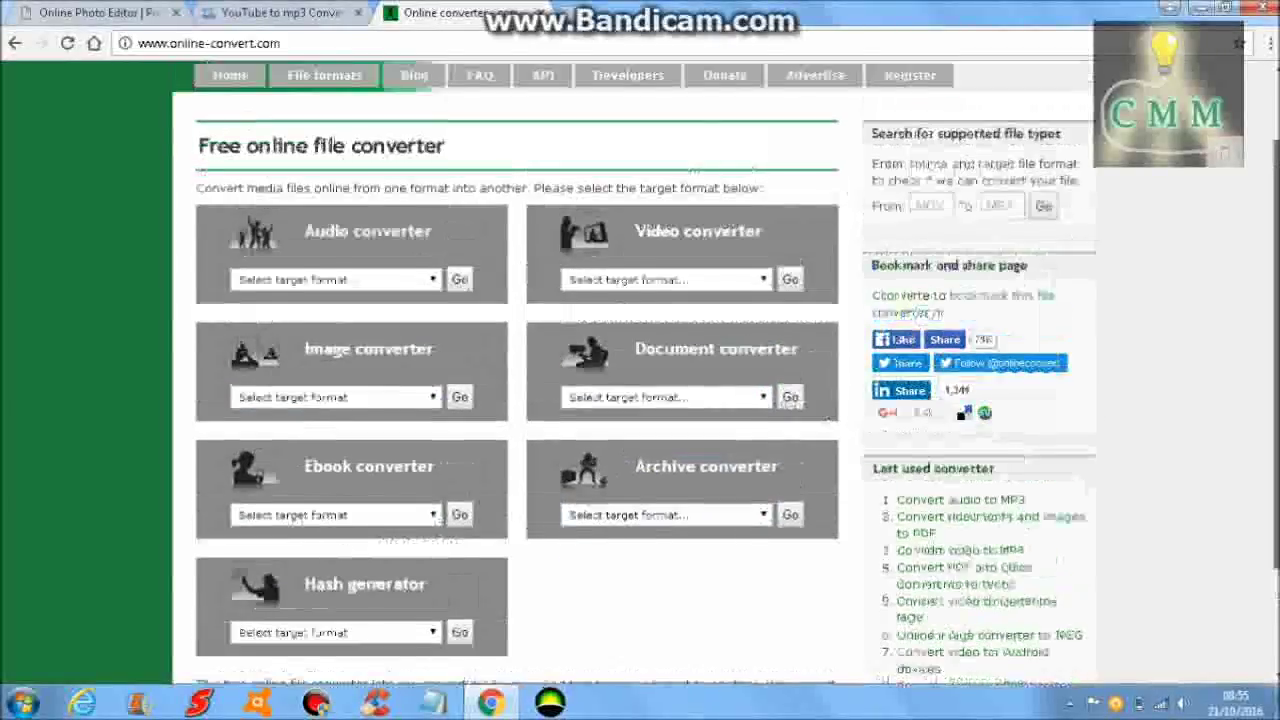
{"action": "scroll", "coordinate": [640, 400], "scroll_direction": "up", "scroll_amount": 2}
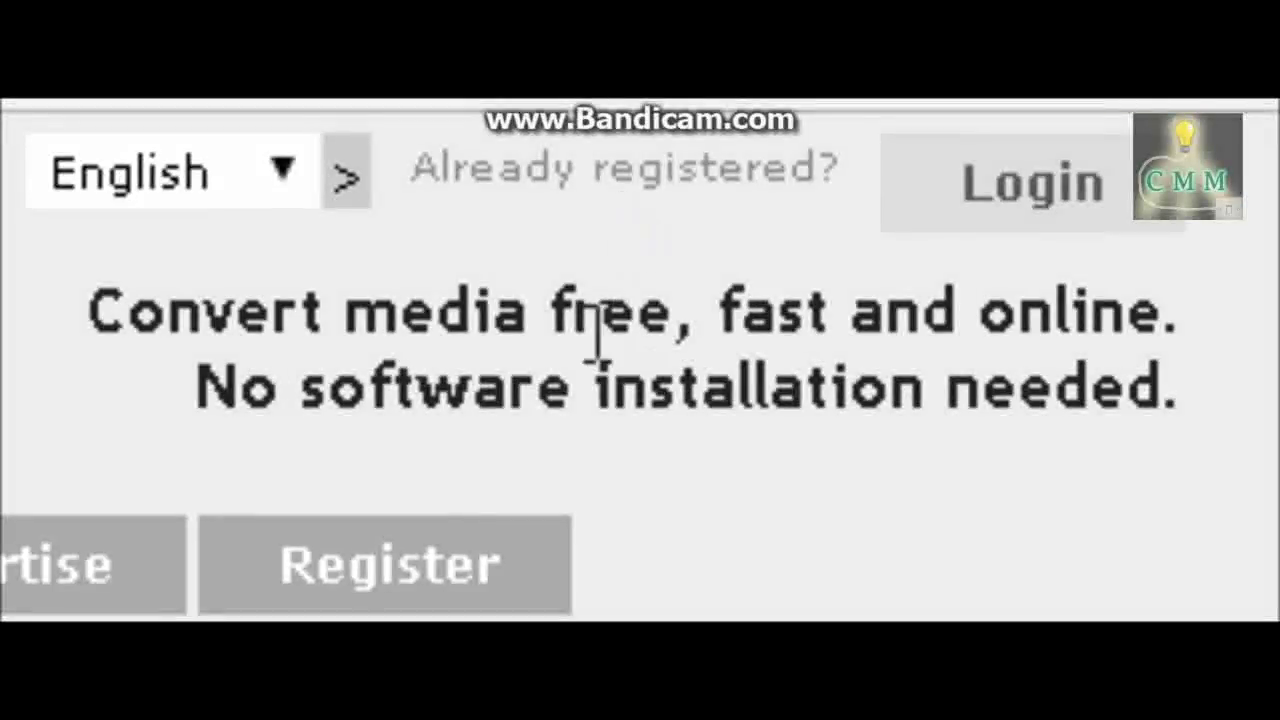
Highlight, then deselect, the slogan about needing no software installation
{"action": "left_click_drag", "start_coordinate": [196, 398], "coordinate": [1190, 402]}
{"action": "left_click", "coordinate": [1212, 403]}
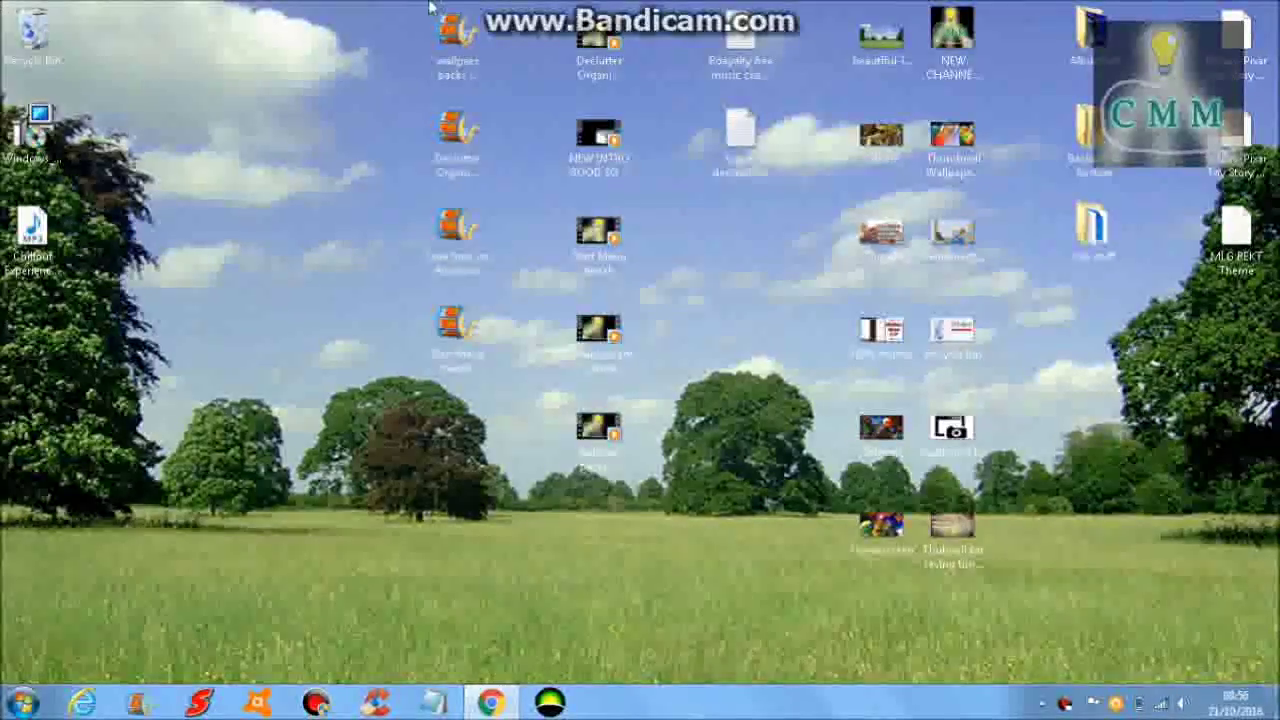
{"action": "left_click_drag", "start_coordinate": [423, 8], "coordinate": [383, 8]}
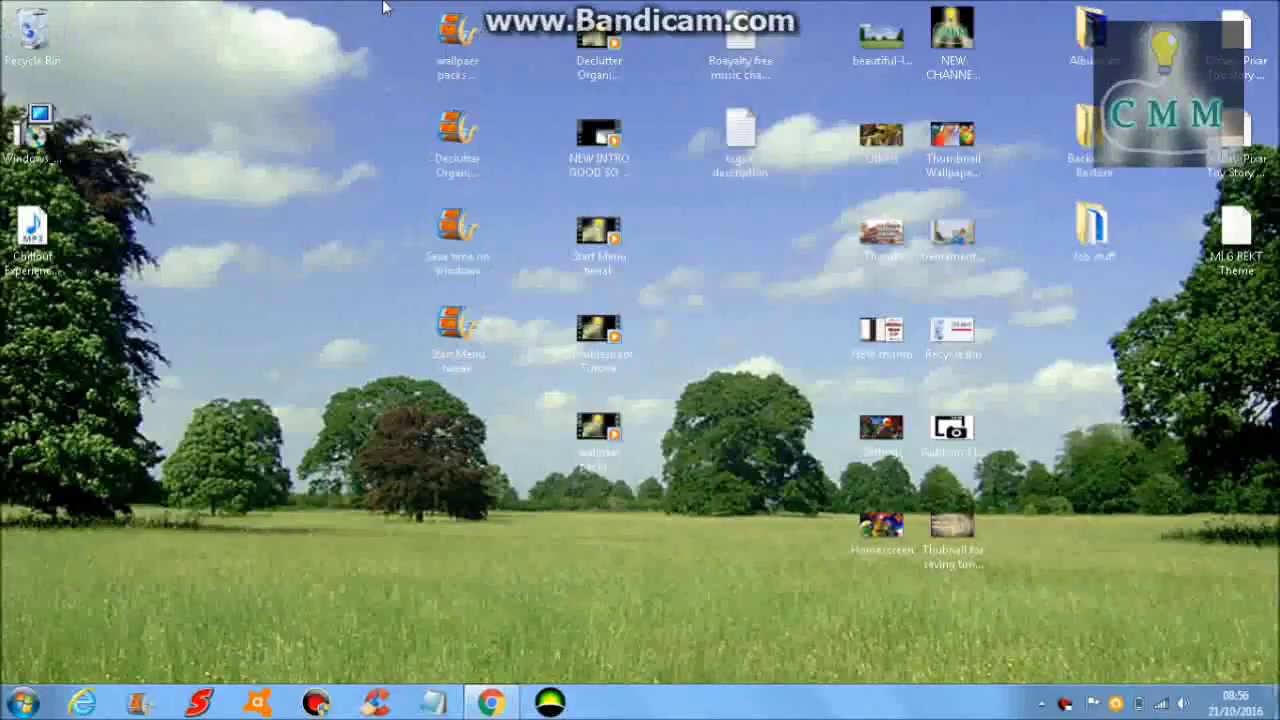